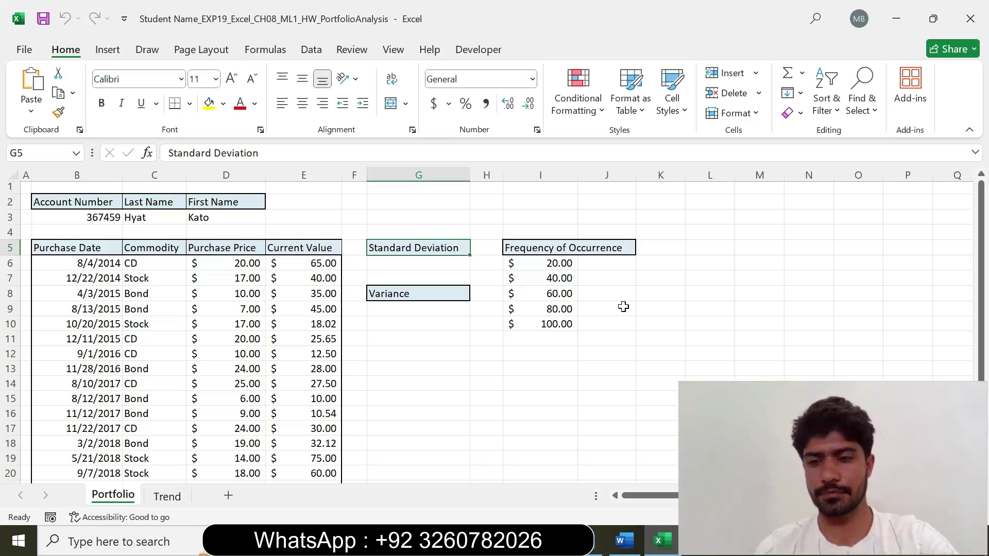
pyautogui.moveTo(679, 434); pyautogui.dragTo(761, 457)
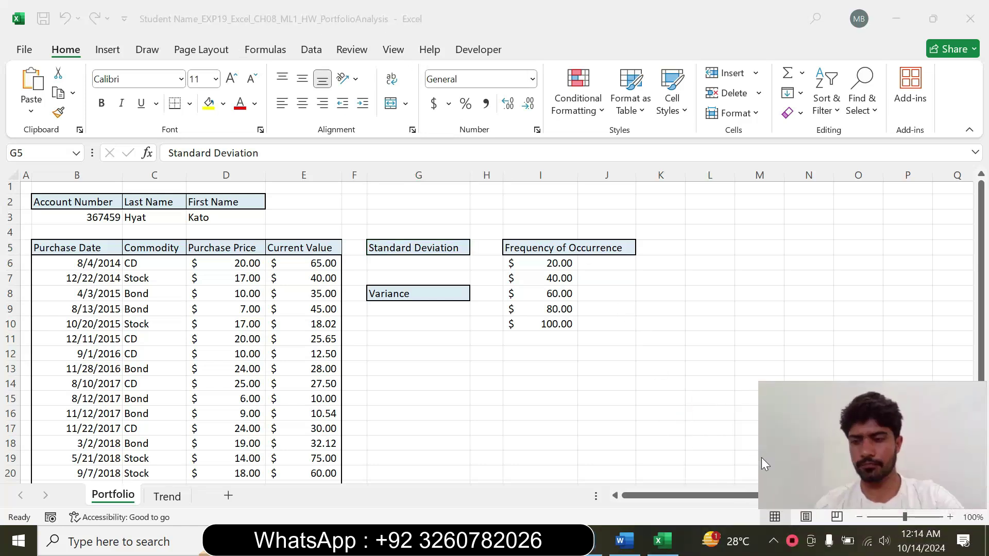
pyautogui.moveTo(822, 447); pyautogui.dragTo(819, 472)
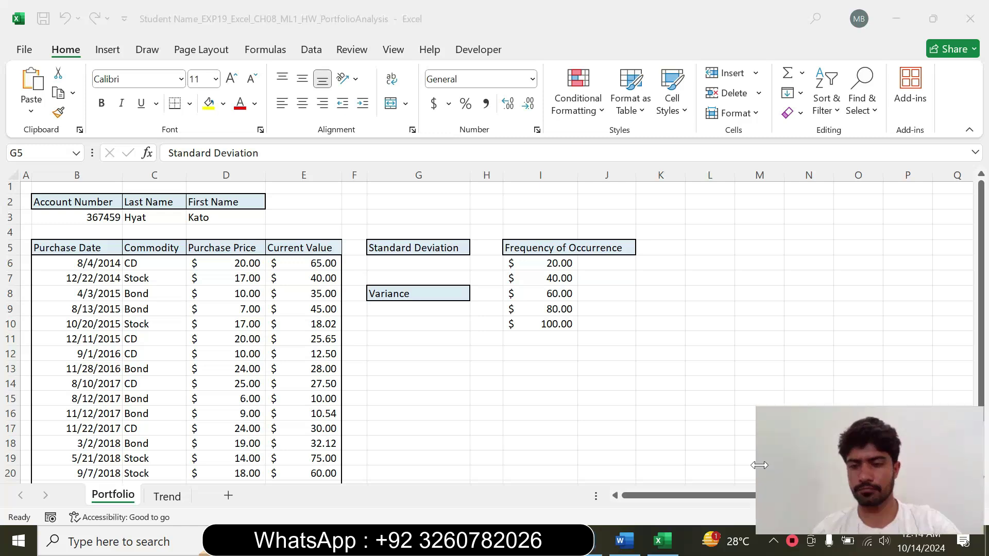
pyautogui.moveTo(756, 466); pyautogui.dragTo(741, 469)
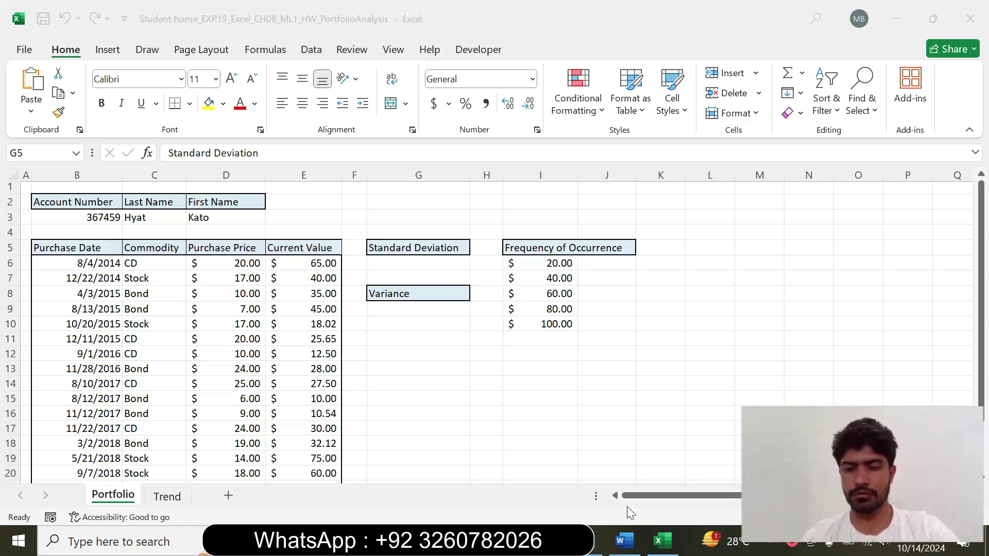
# Step: Switch to the Word instructions document and read the project description from the beginning
pyautogui.click(620, 542)
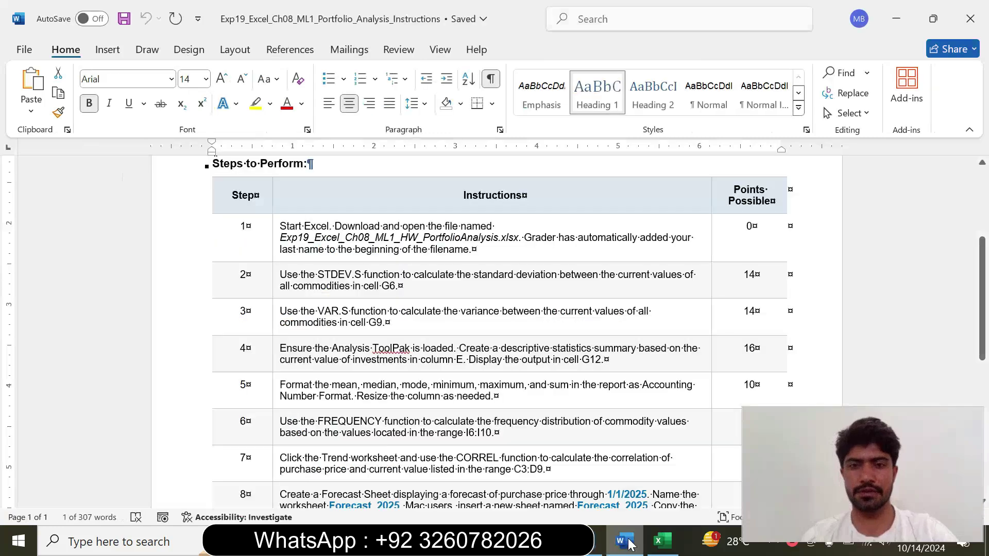
pyautogui.scroll(5, 978, 213)
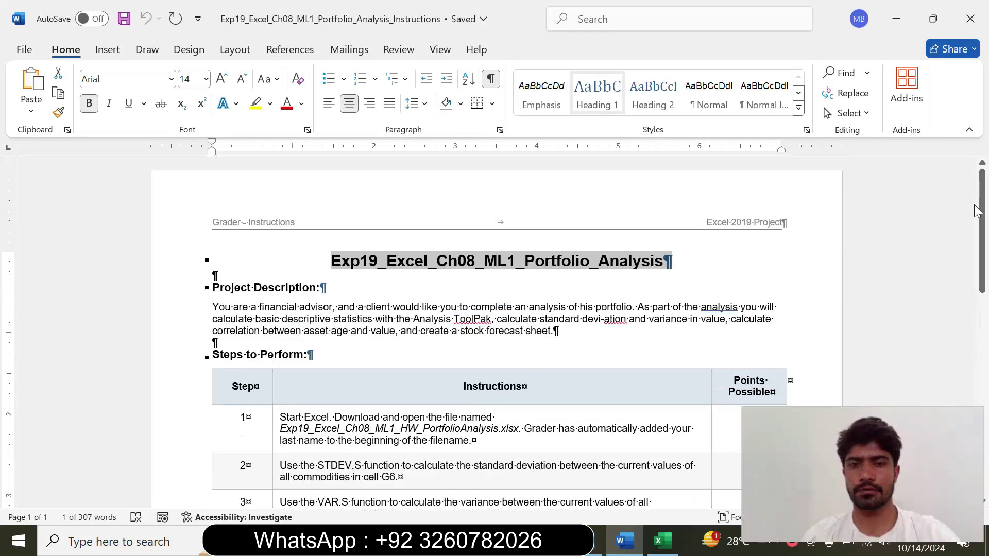
pyautogui.click(583, 308)
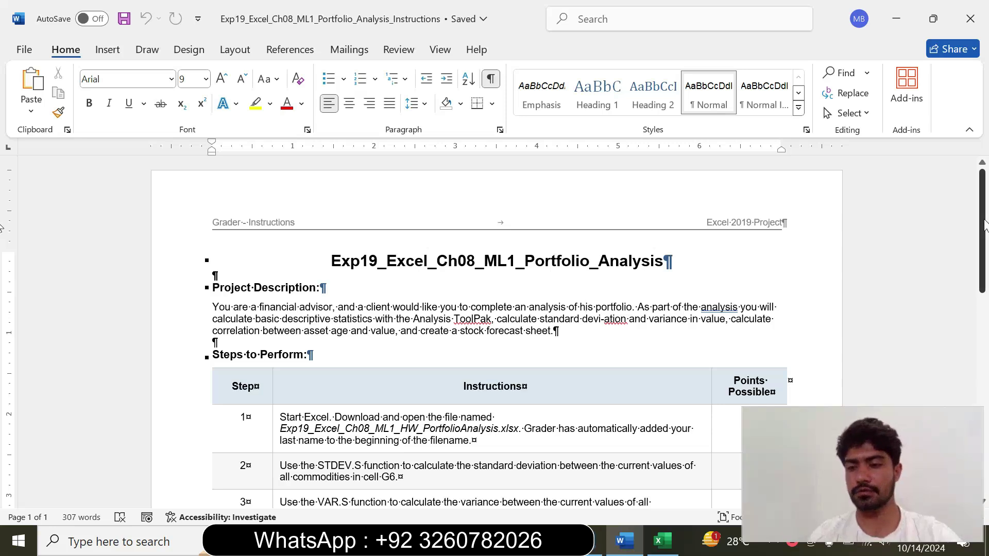
pyautogui.scroll(-2, 984, 225)
pyautogui.click(794, 437)
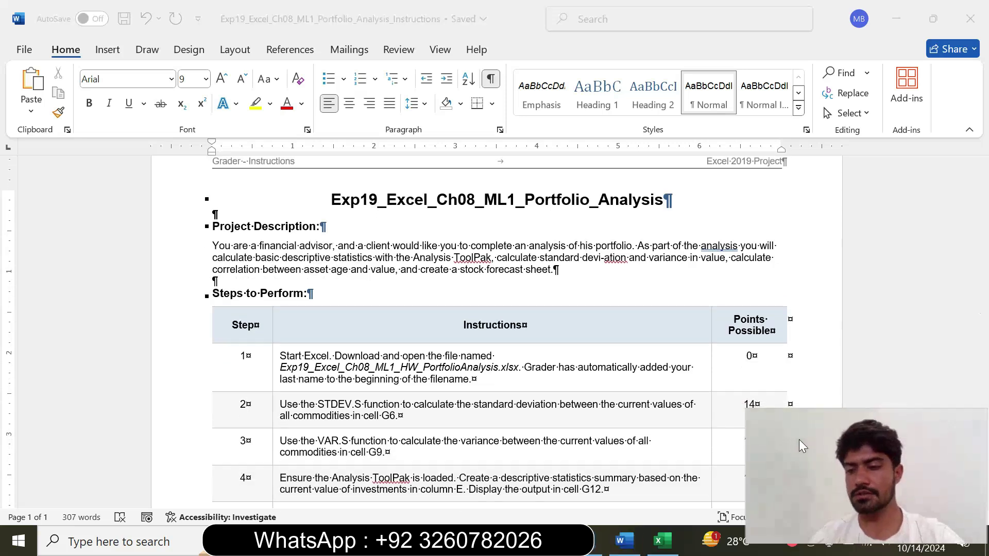
pyautogui.moveTo(798, 439); pyautogui.dragTo(811, 444)
pyautogui.click(941, 263)
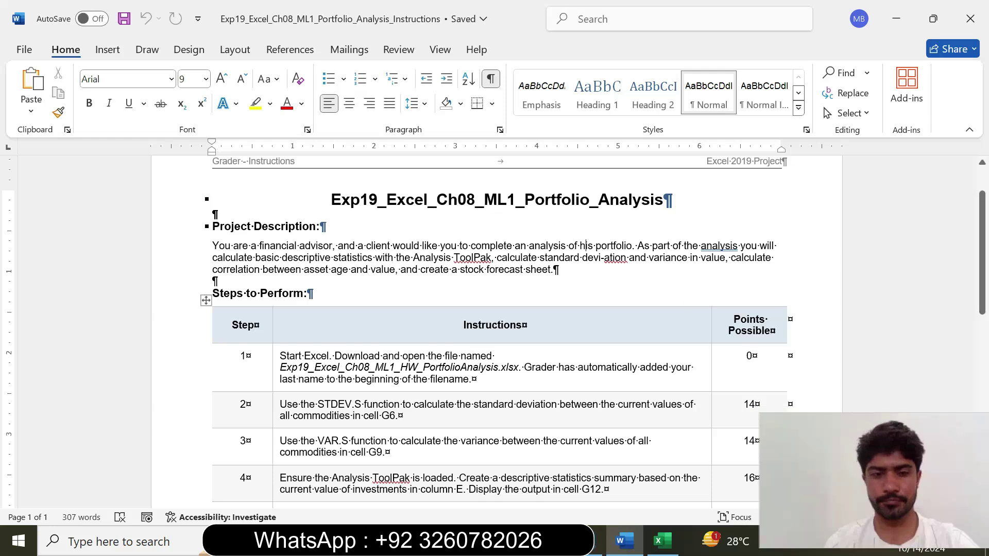
# Step: Enlarge the step 1 instruction text to 18 pt and highlight it in yellow
pyautogui.click(276, 380)
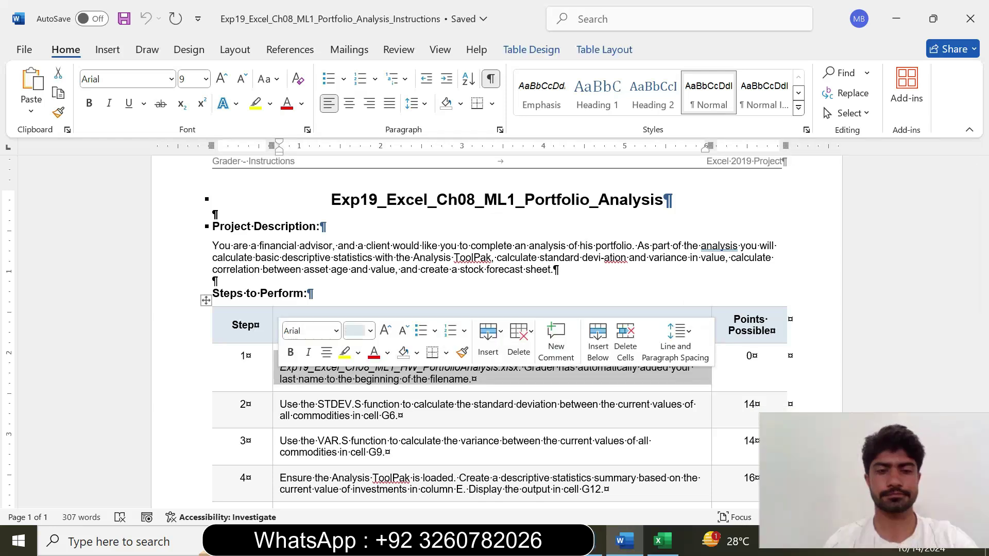
pyautogui.click(370, 331)
pyautogui.click(360, 162)
pyautogui.click(268, 103)
pyautogui.scroll(-3, 984, 242)
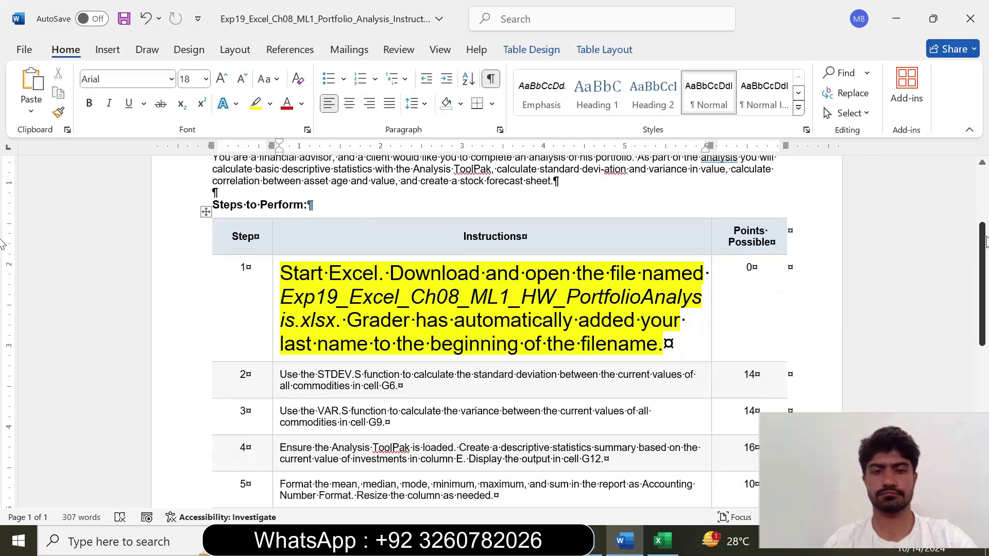
# Step: Check the open portfolio analysis workbook in Excel and return to the Word instructions
pyautogui.scroll(-2, 985, 242)
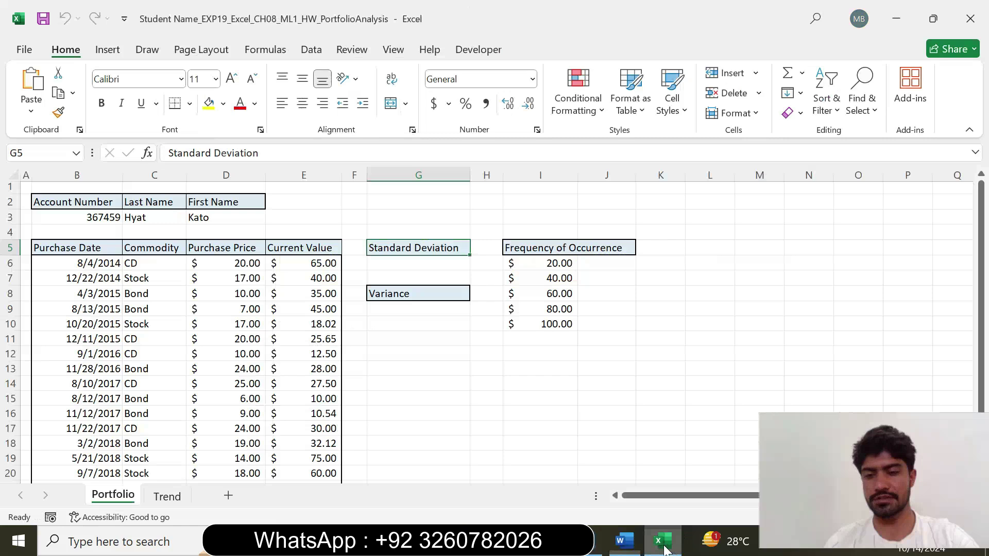
pyautogui.click(662, 541)
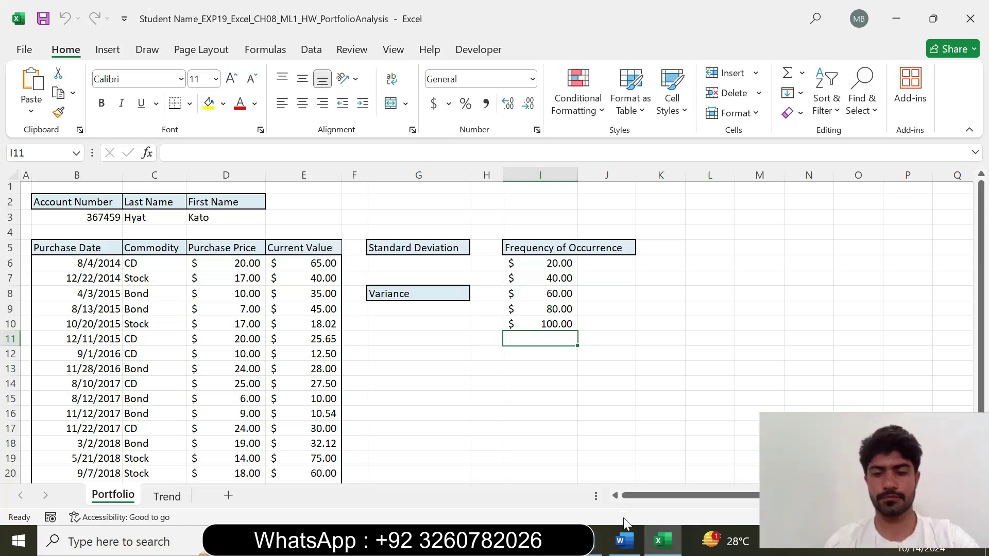
pyautogui.click(624, 541)
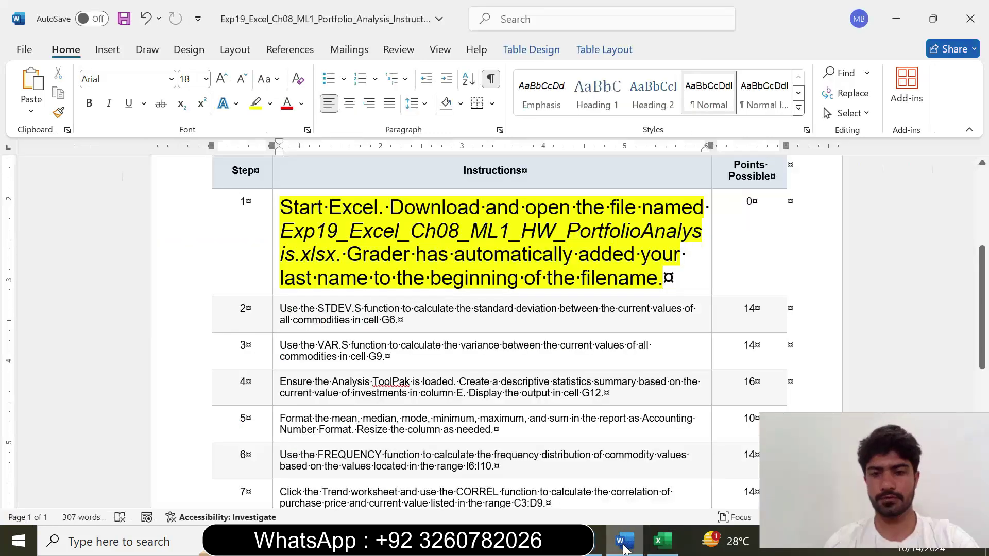
# Step: Set the step 1 instruction text back to 9 pt and remove its highlight
pyautogui.click(272, 283)
pyautogui.click(367, 233)
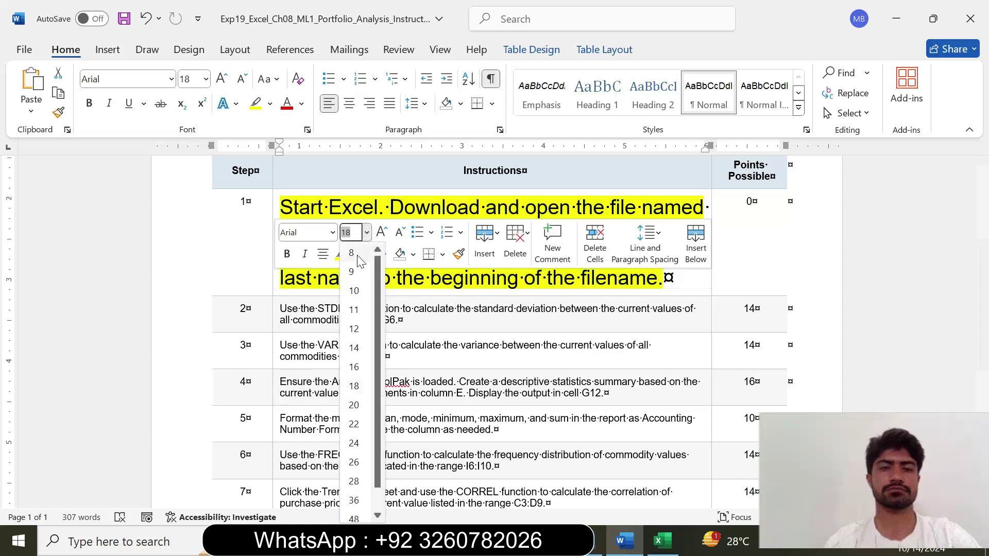
pyautogui.click(353, 271)
pyautogui.click(354, 254)
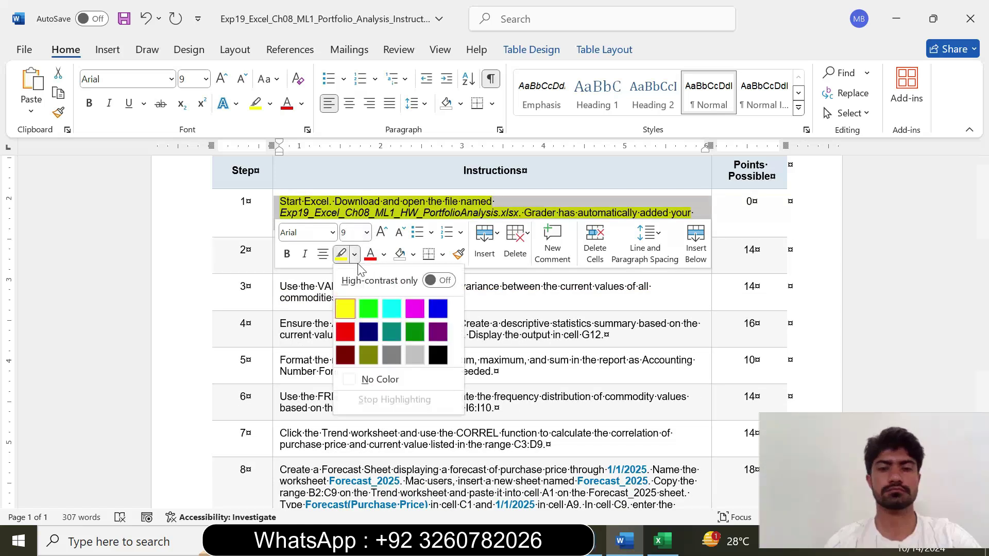
pyautogui.click(388, 383)
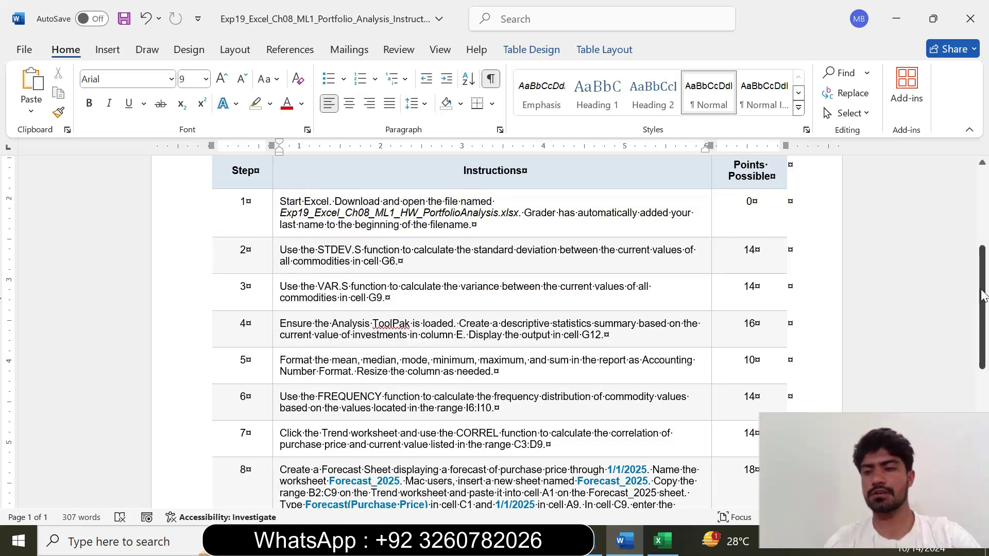
# Step: Enlarge the step 2 instruction about the STDEV.S function to 14 pt and highlight it in turquoise
pyautogui.scroll(-1, 982, 298)
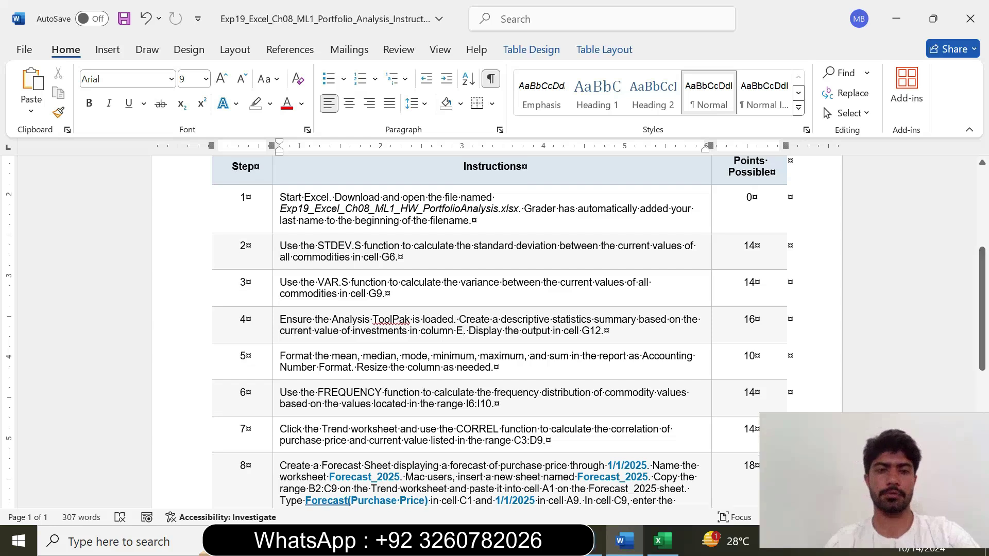
pyautogui.click(273, 264)
pyautogui.click(368, 213)
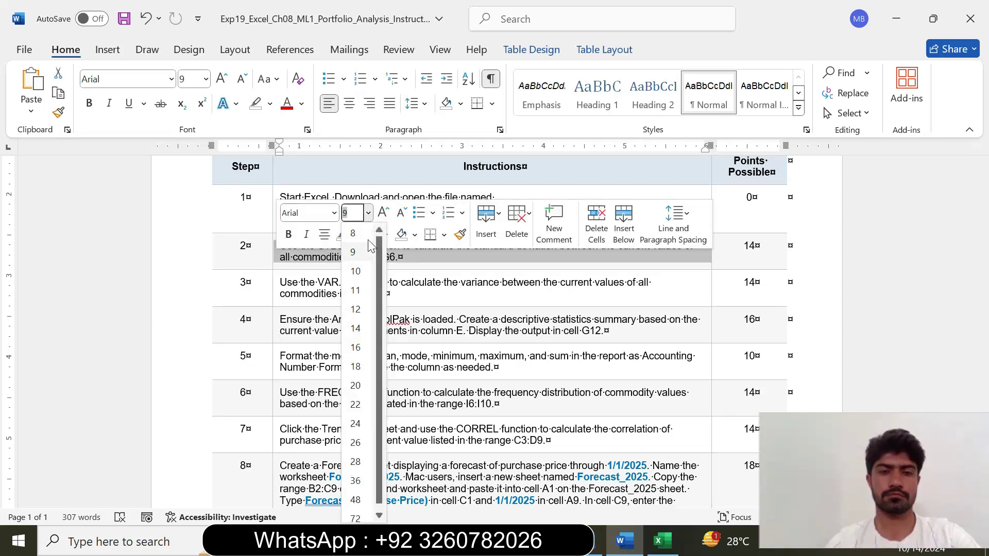
pyautogui.click(364, 333)
pyautogui.click(355, 234)
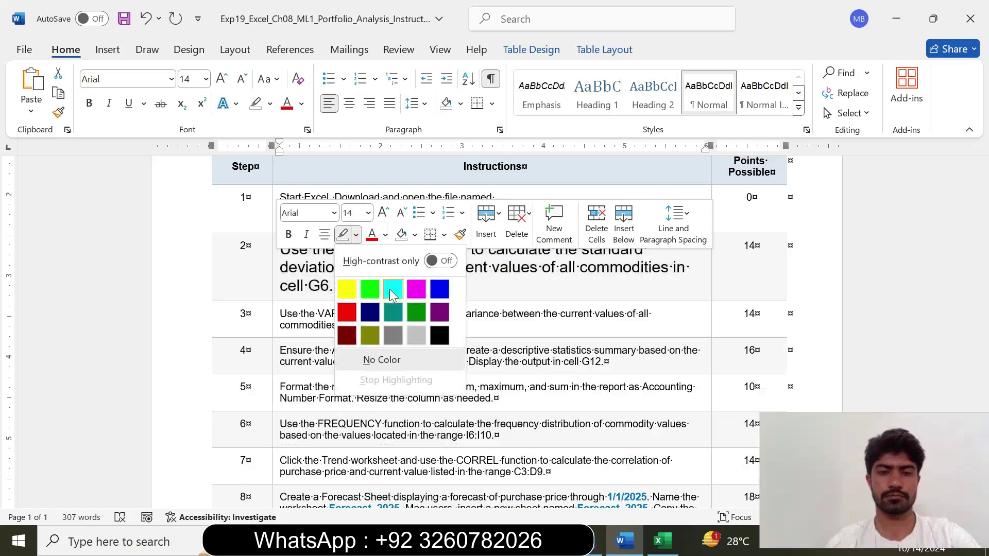
pyautogui.click(389, 289)
pyautogui.click(340, 312)
pyautogui.moveTo(281, 248); pyautogui.dragTo(335, 286)
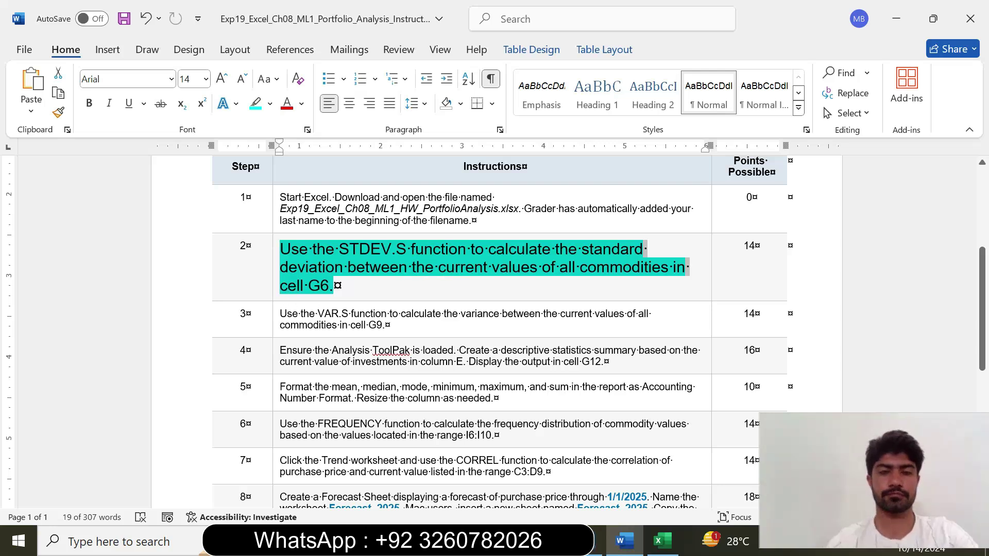
pyautogui.click(333, 285)
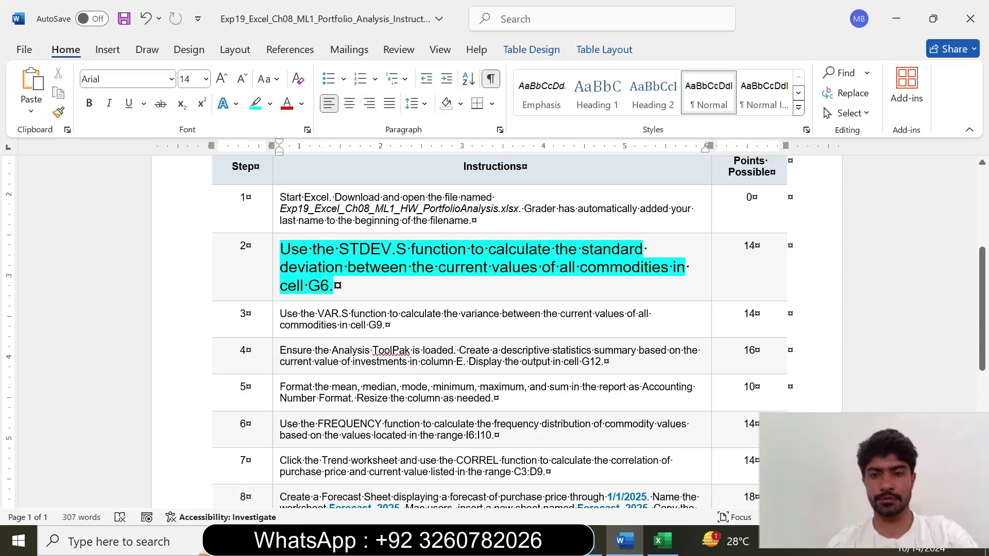
# Step: Switch to Excel and start a STDEV.S formula in cell G6 of the Portfolio sheet, checking the Word instruction for the function
pyautogui.click(662, 540)
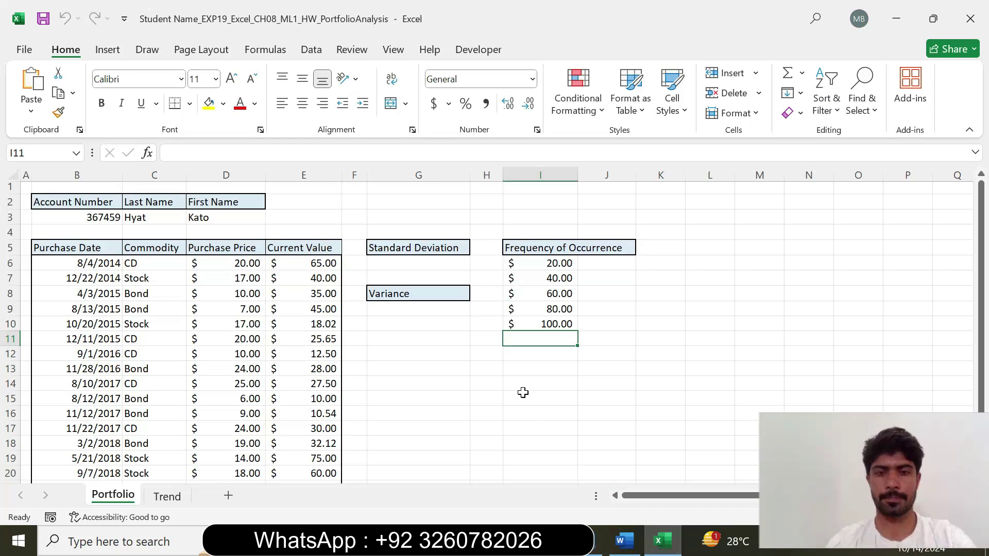
pyautogui.click(430, 262)
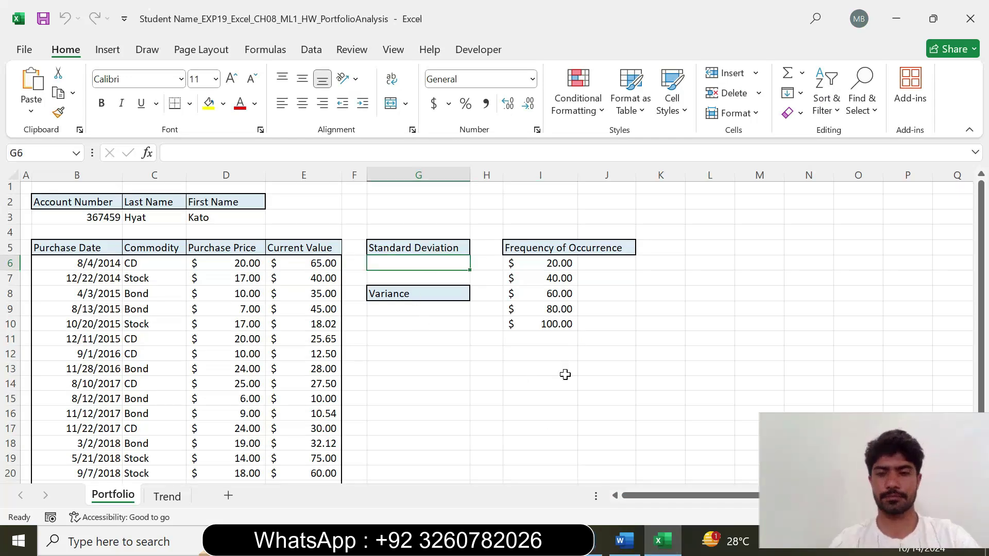
pyautogui.click(624, 541)
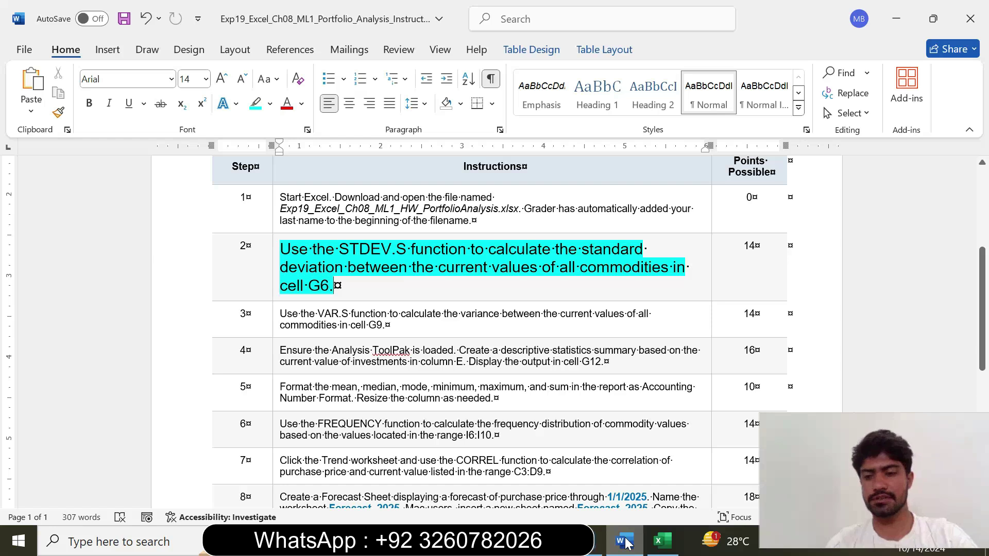
pyautogui.click(662, 540)
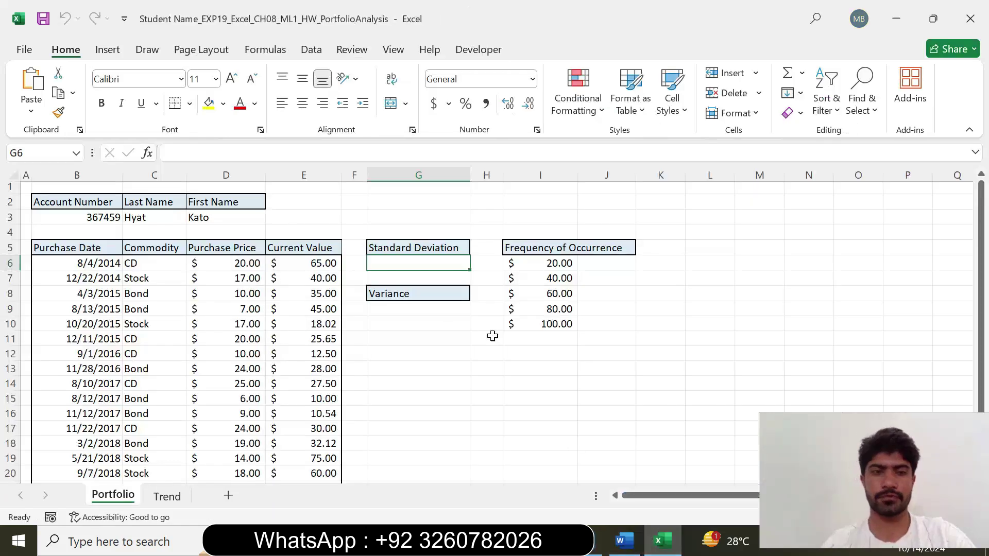
pyautogui.write('=')
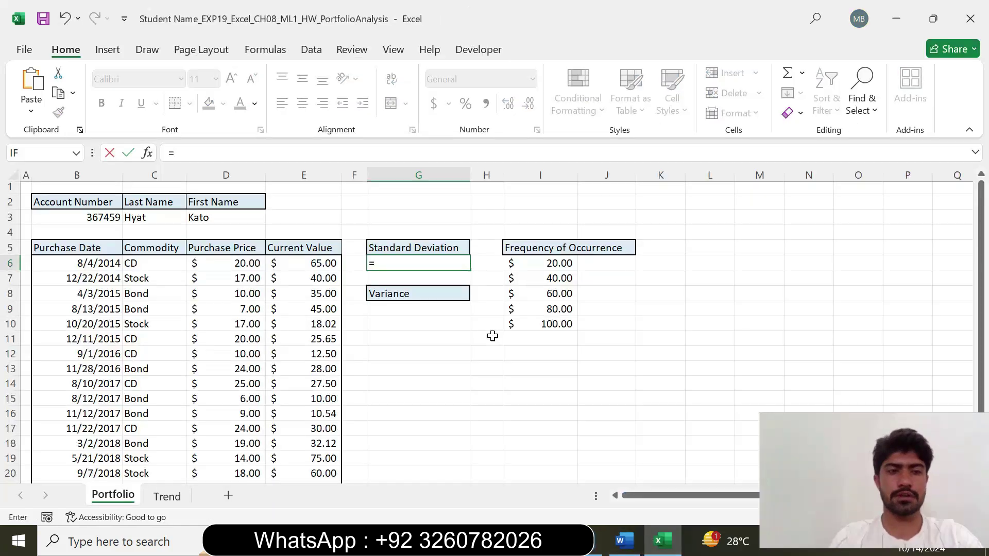
pyautogui.write('s')
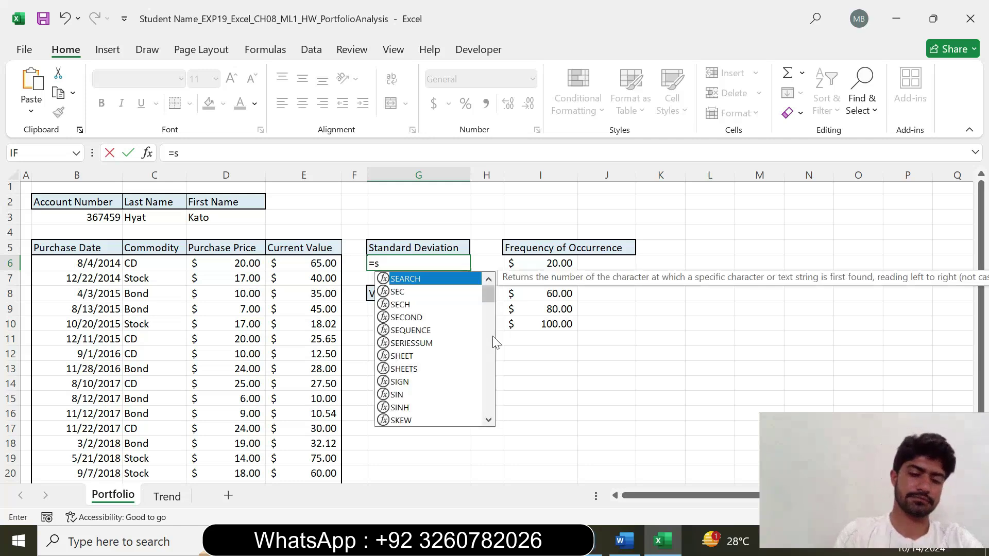
pyautogui.write('td')
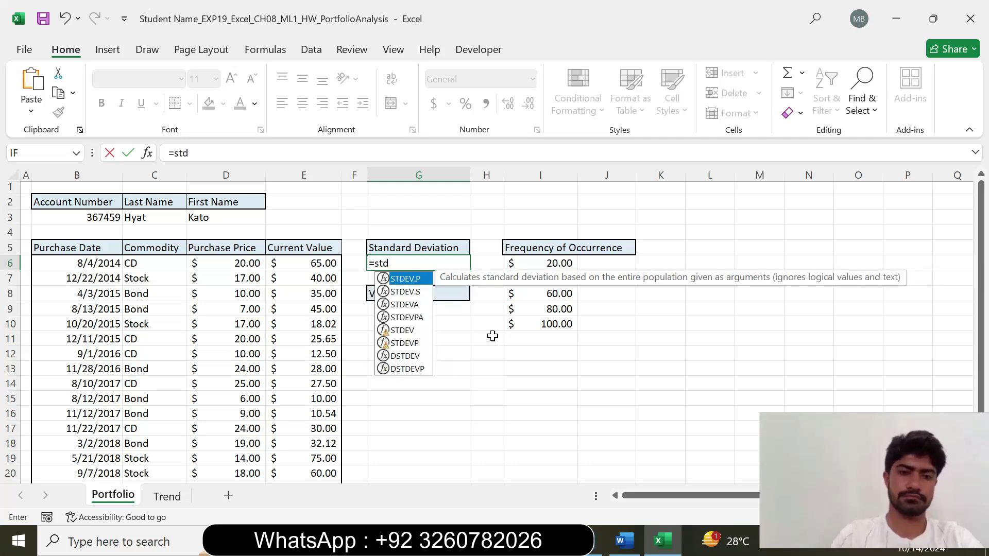
pyautogui.doubleClick(413, 292)
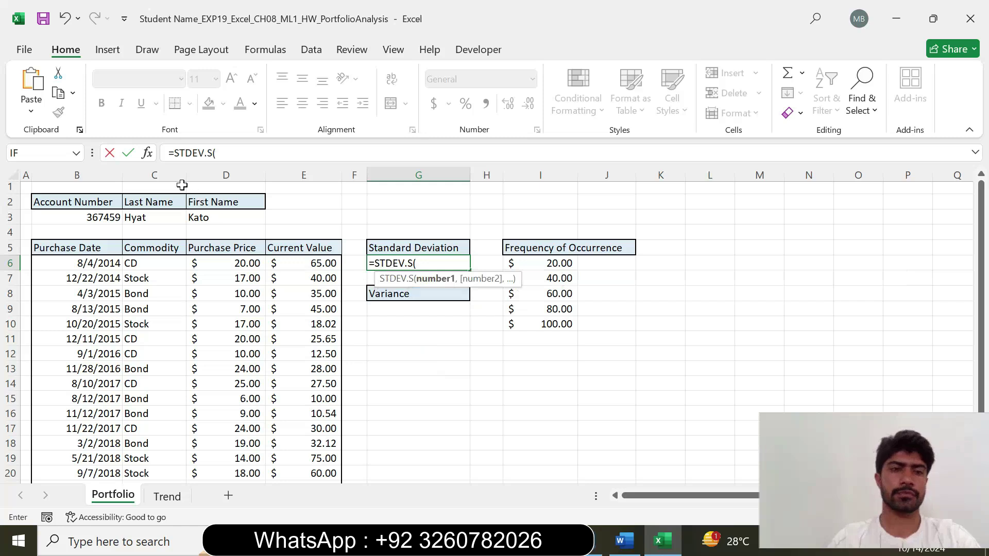
# Step: Complete the STDEV.S formula through its function arguments, using the current values E6:E24 as Number1
pyautogui.click(149, 154)
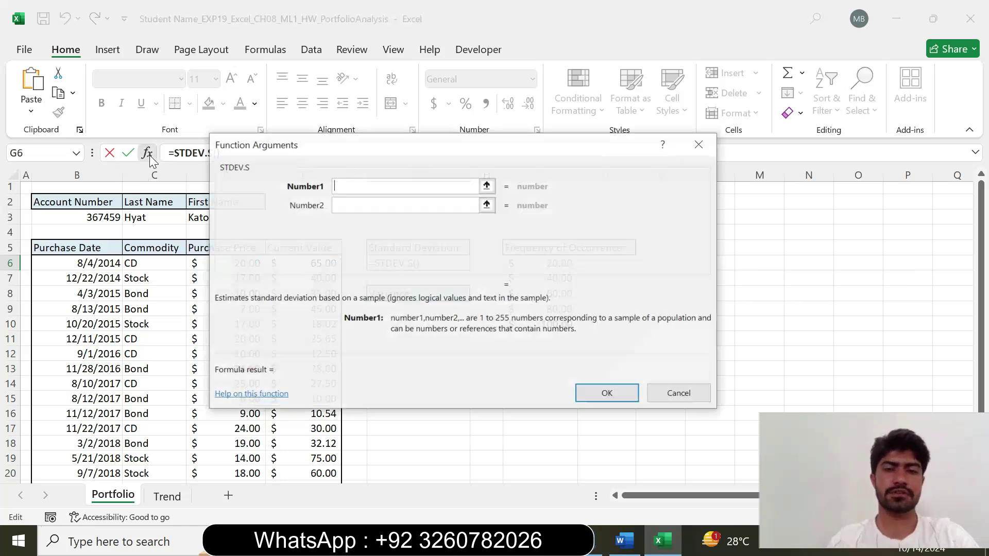
pyautogui.moveTo(375, 148); pyautogui.dragTo(540, 154)
pyautogui.click(629, 540)
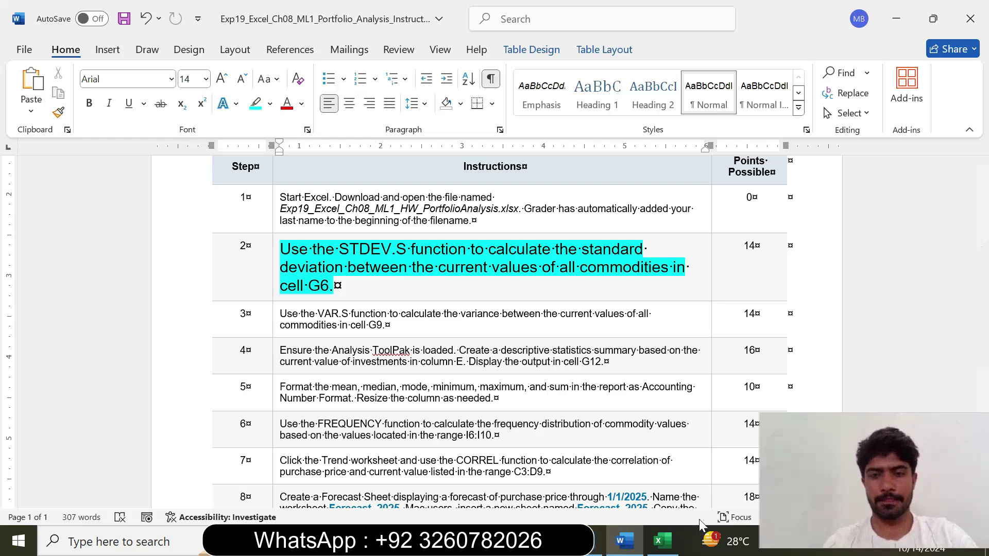
pyautogui.click(662, 540)
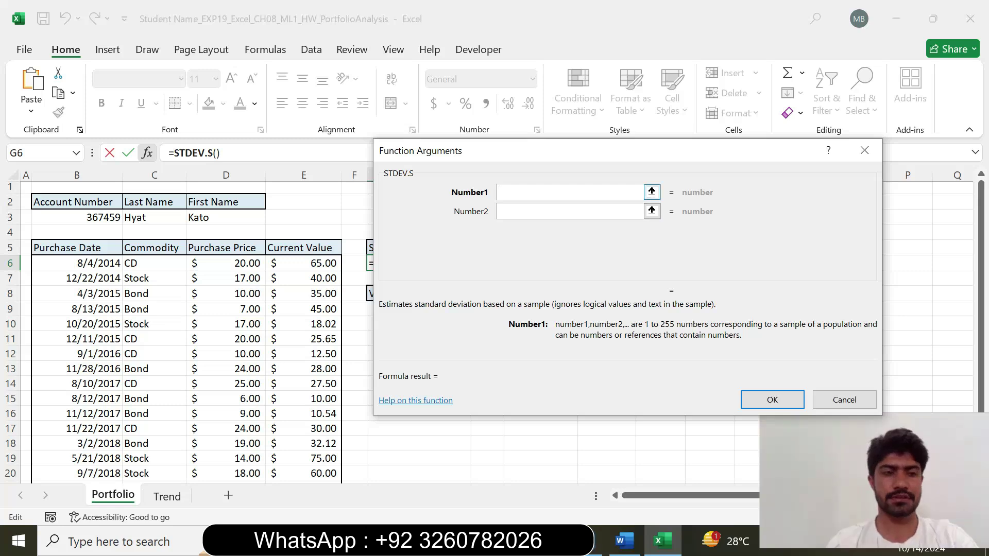
pyautogui.moveTo(304, 263); pyautogui.dragTo(293, 462)
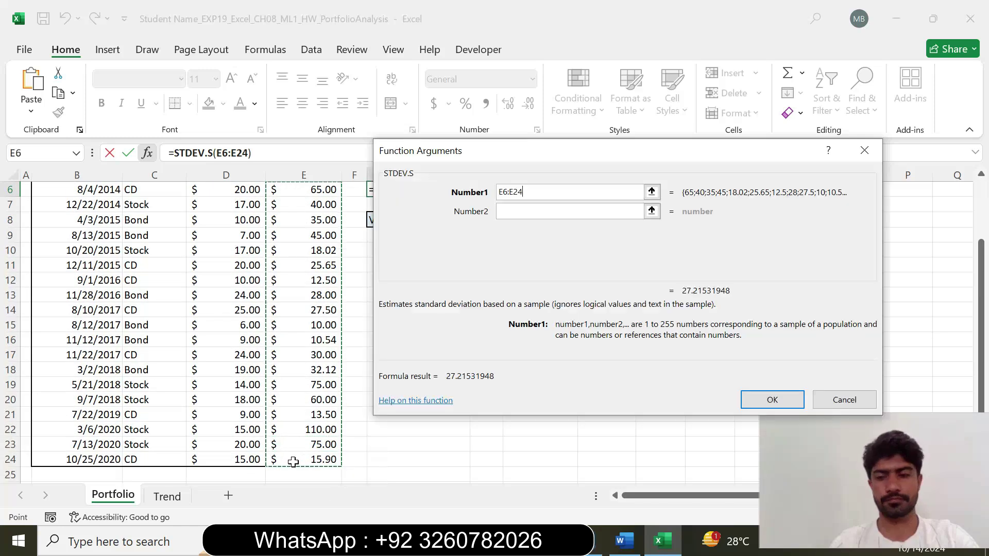
pyautogui.click(772, 401)
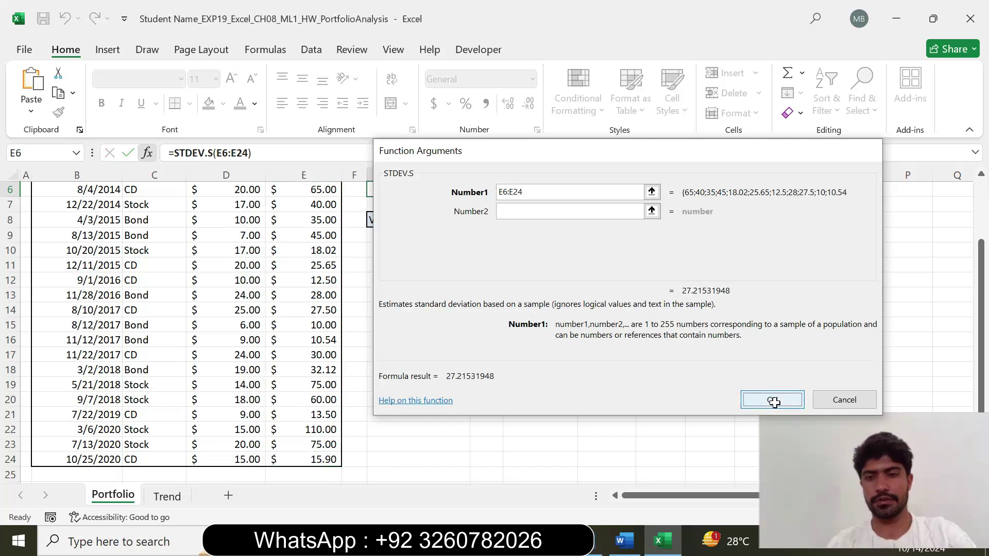
pyautogui.moveTo(981, 309); pyautogui.dragTo(968, 272)
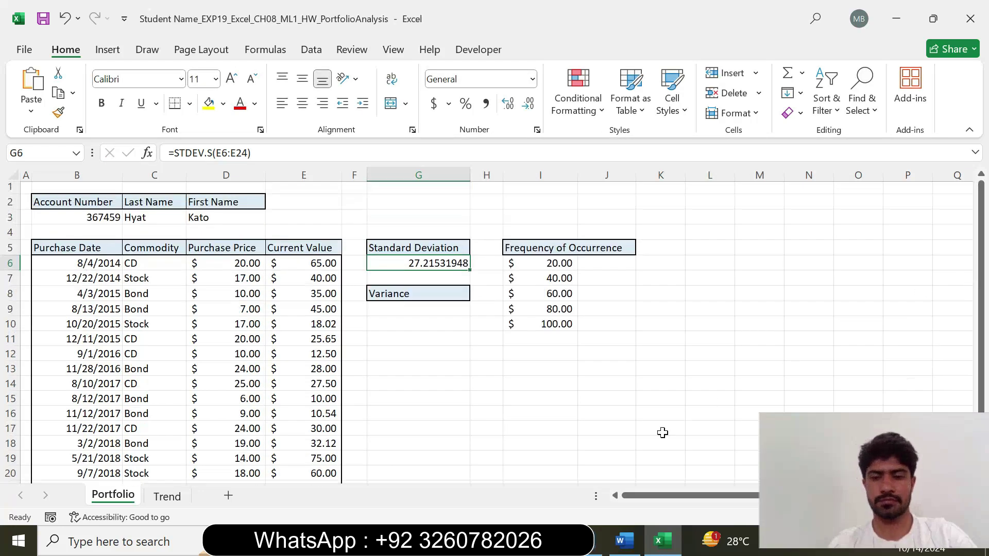
# Step: Switch to Word, set the step 2 instruction text back to 9 pt and remove its highlight
pyautogui.click(624, 539)
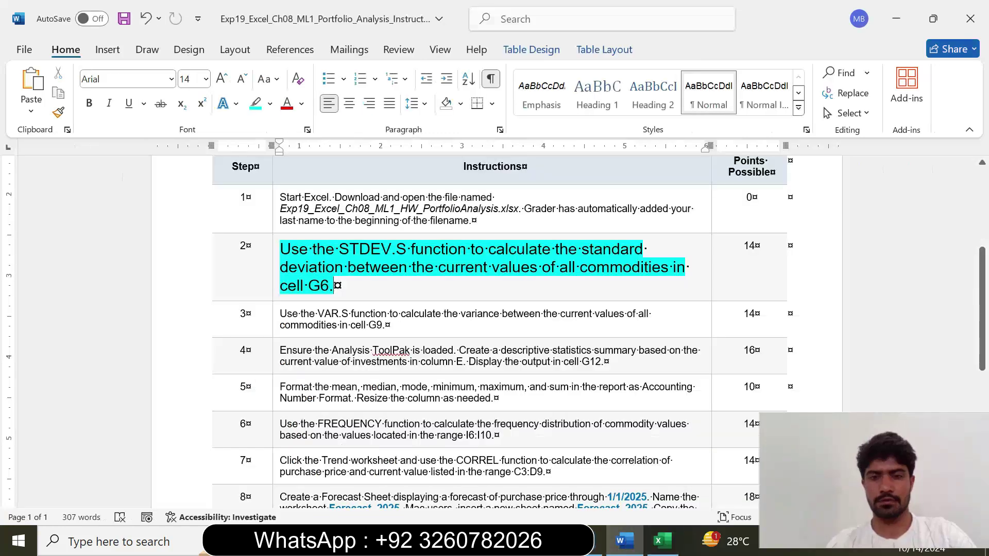
pyautogui.click(276, 256)
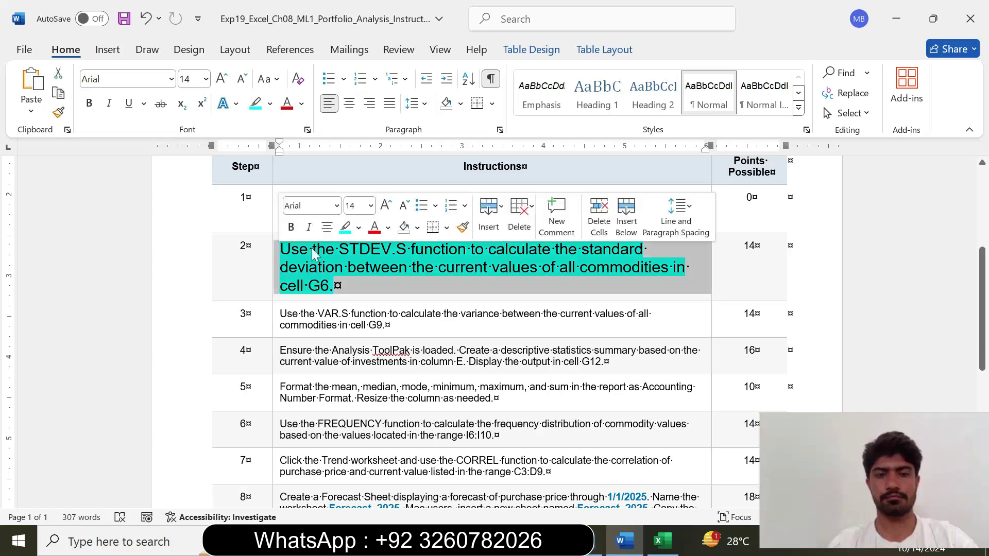
pyautogui.click(371, 206)
pyautogui.click(355, 245)
pyautogui.click(358, 227)
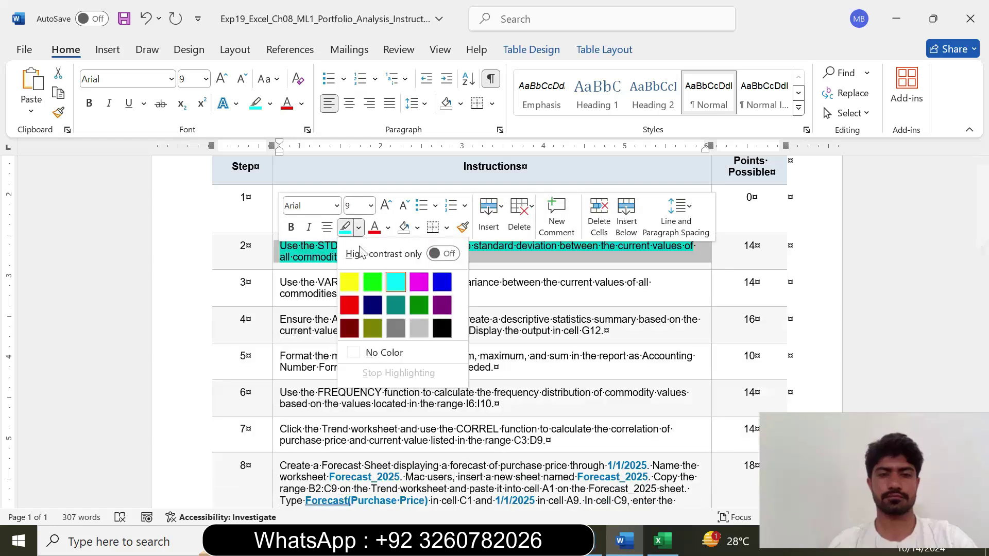
pyautogui.click(381, 354)
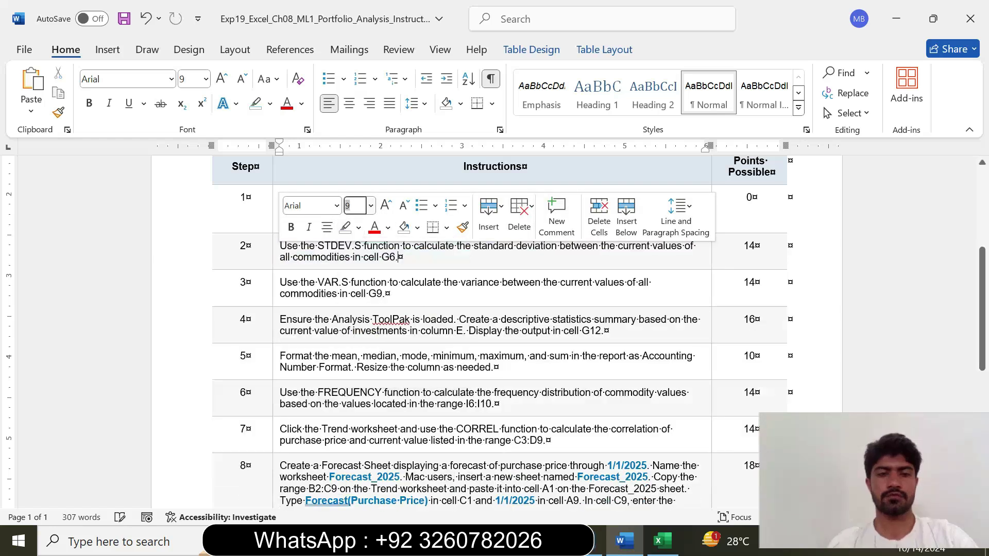
# Step: Enlarge the step 3 instruction about the VAR.S function to 14 pt and highlight it in turquoise
pyautogui.click(273, 292)
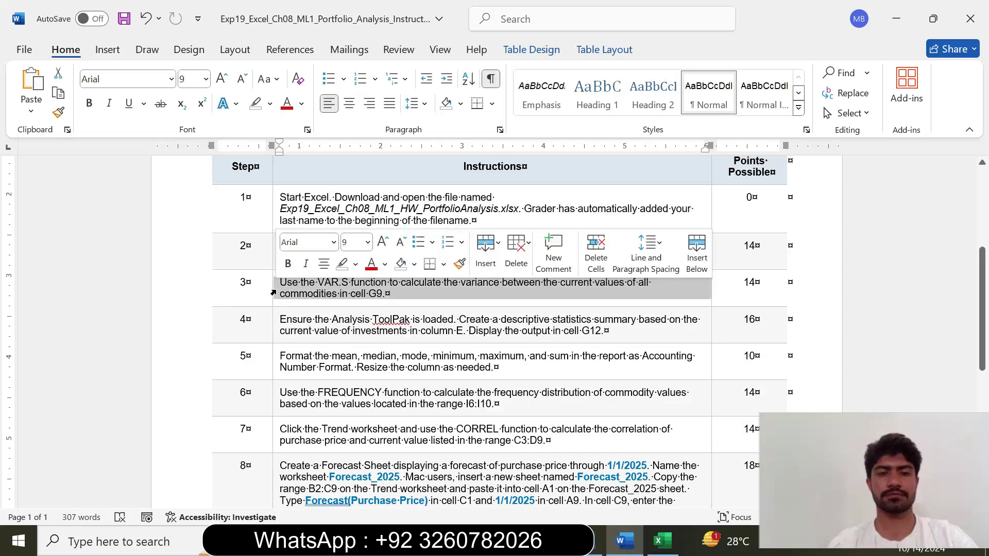
pyautogui.click(367, 242)
pyautogui.click(355, 358)
pyautogui.click(355, 264)
pyautogui.click(392, 316)
pyautogui.click(343, 315)
pyautogui.moveTo(279, 285); pyautogui.dragTo(610, 305)
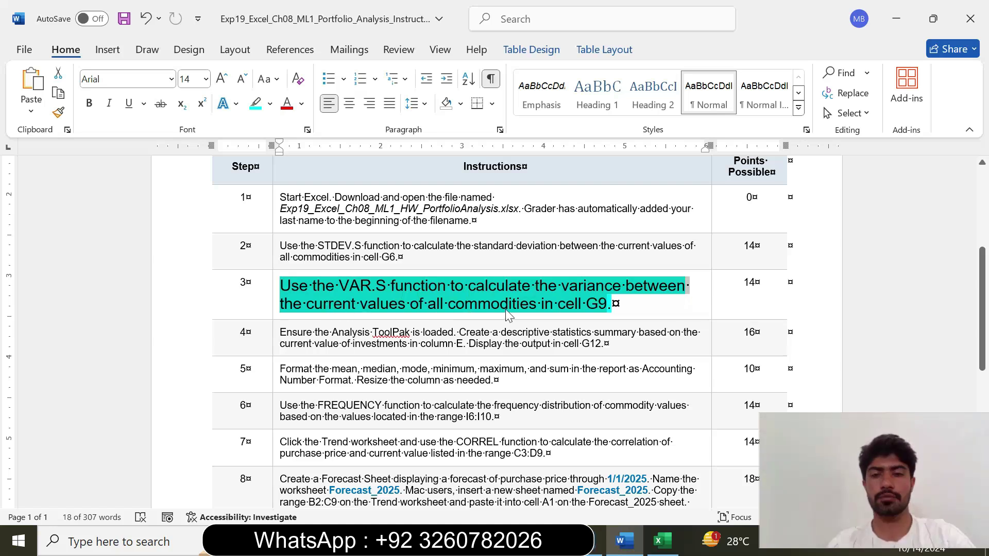
pyautogui.click(612, 303)
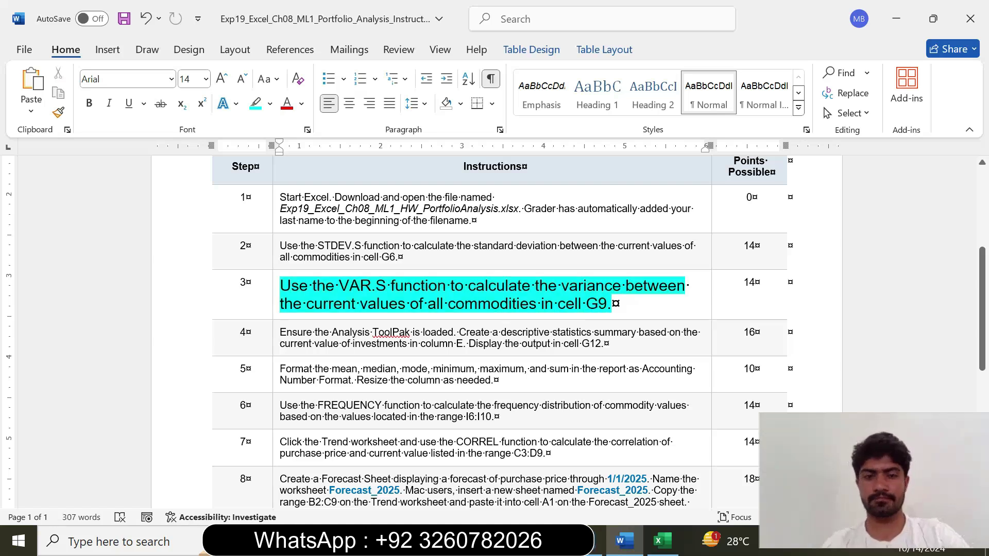
# Step: Switch to Excel and start a VAR.S formula in cell G9 of the Portfolio sheet, checking the Word instruction for the target cell
pyautogui.doubleClick(419, 285)
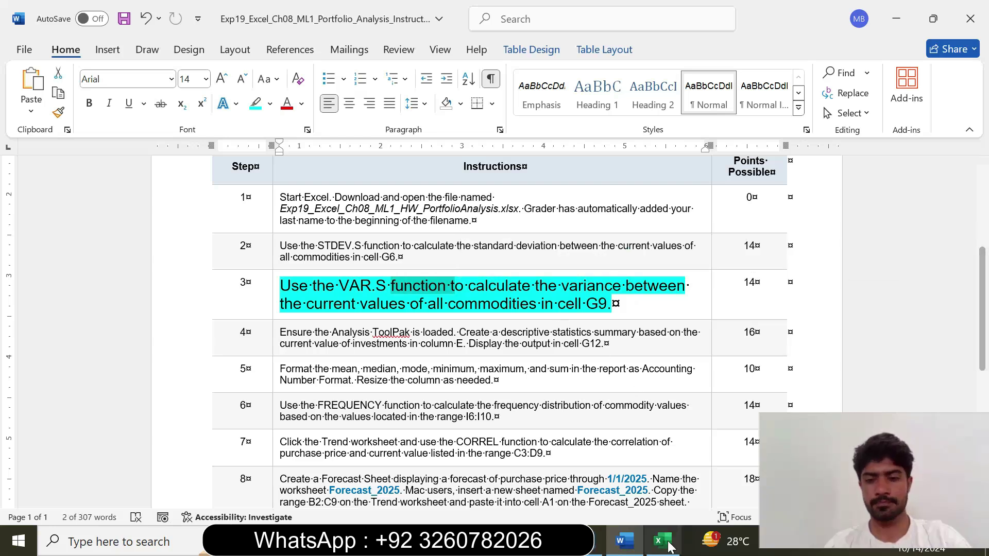
pyautogui.hotkey('alt', 'Tab')
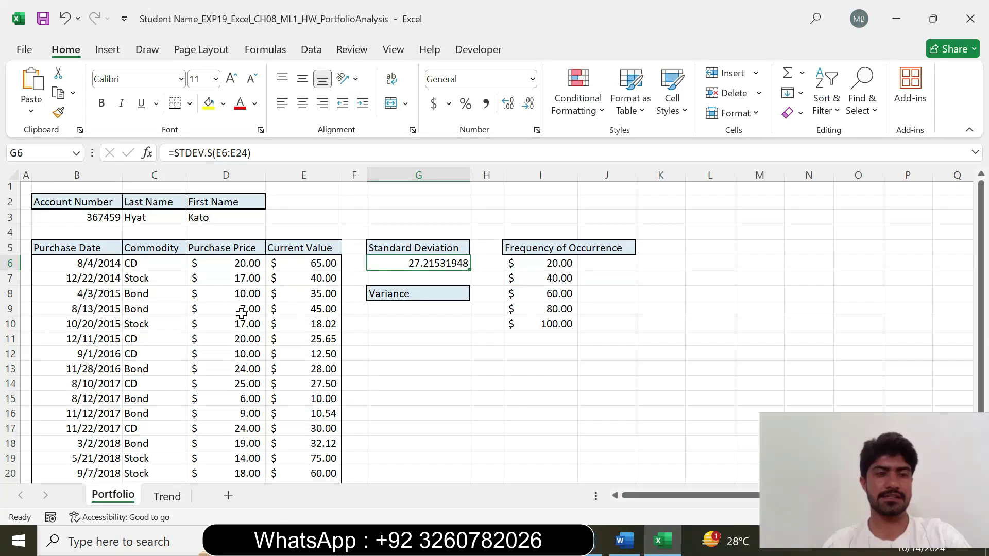
pyautogui.click(404, 306)
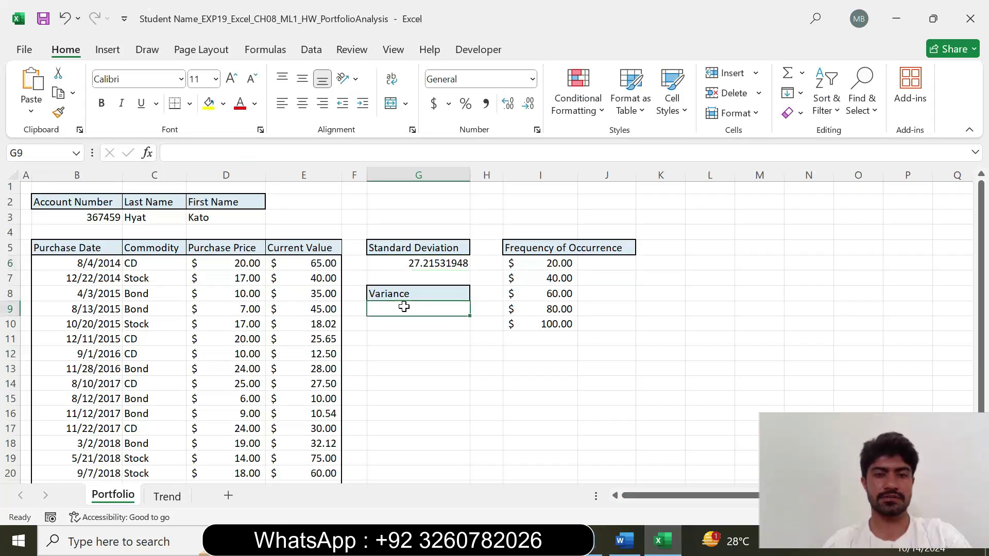
pyautogui.click(631, 536)
pyautogui.click(624, 541)
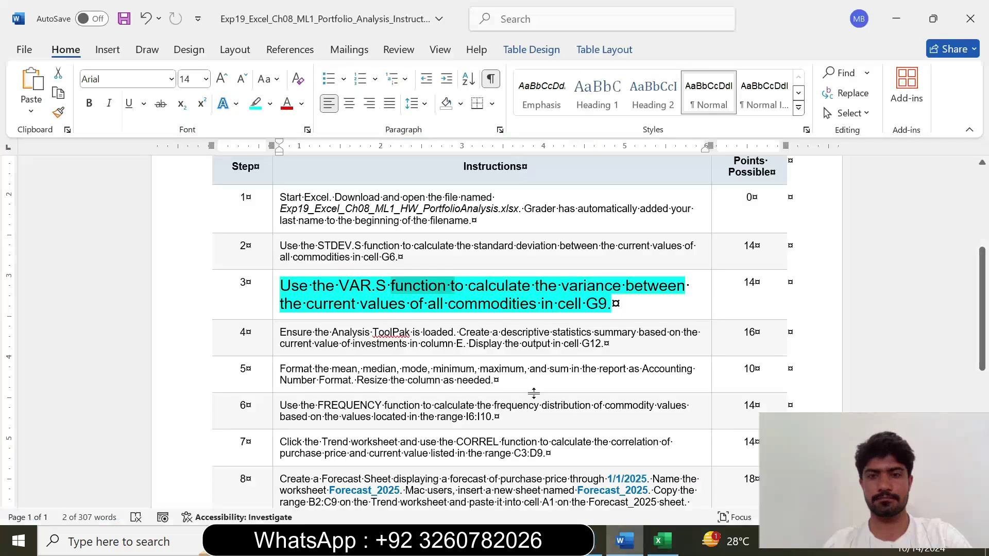
pyautogui.doubleClick(592, 304)
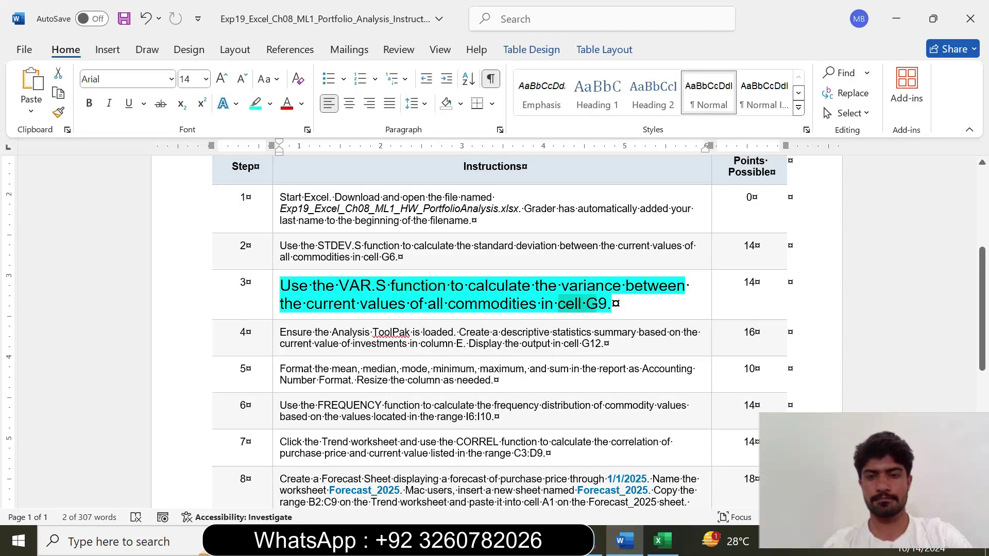
pyautogui.click(660, 540)
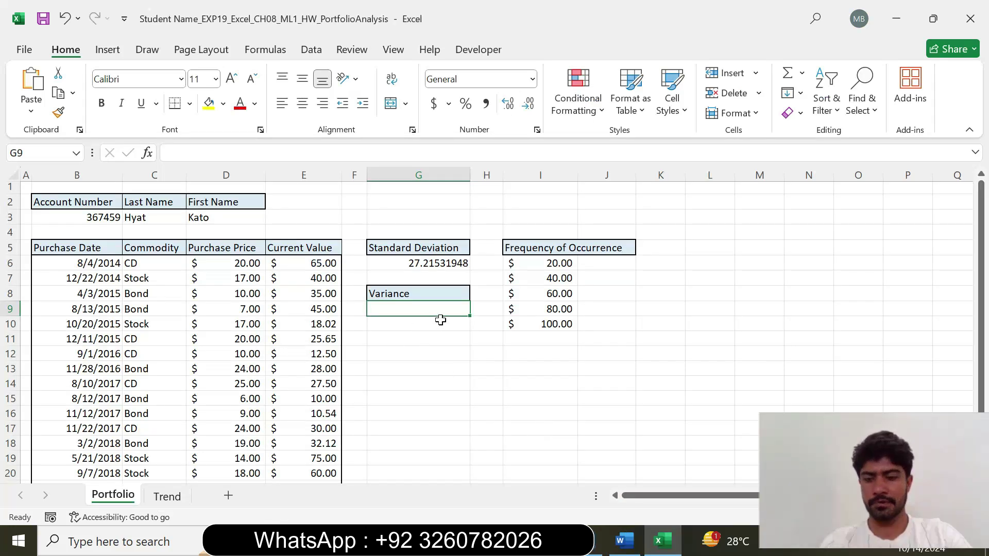
pyautogui.write('=')
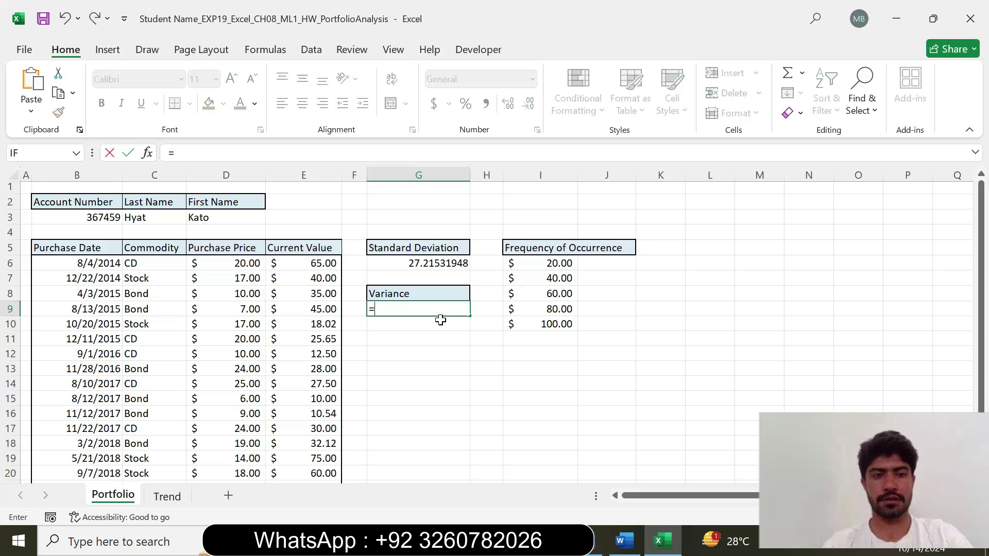
pyautogui.write('vars')
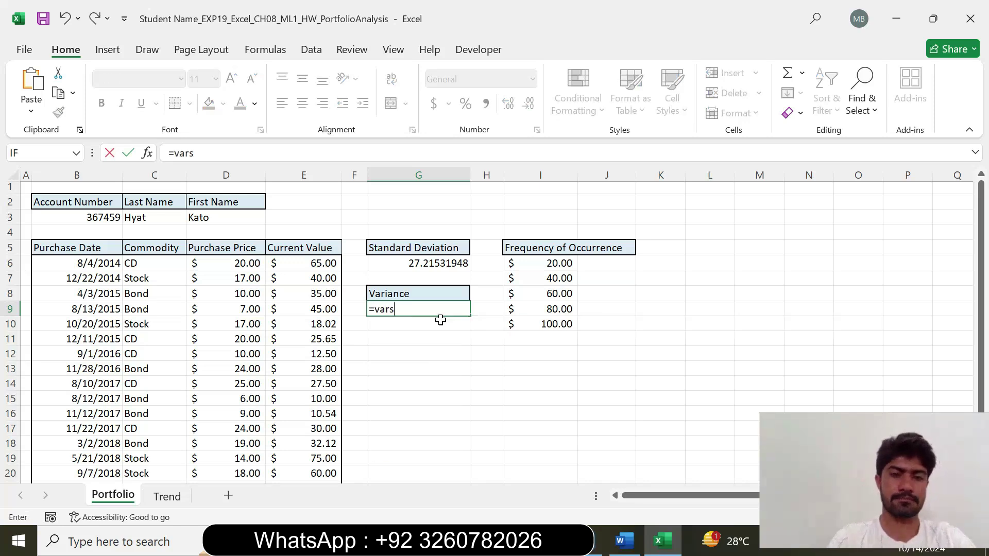
pyautogui.press('BackSpace')
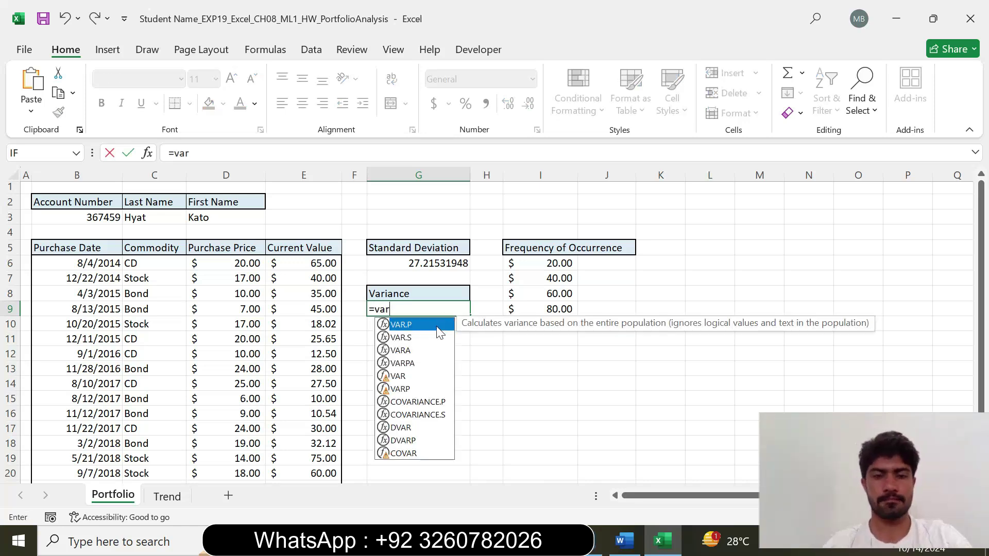
pyautogui.doubleClick(412, 338)
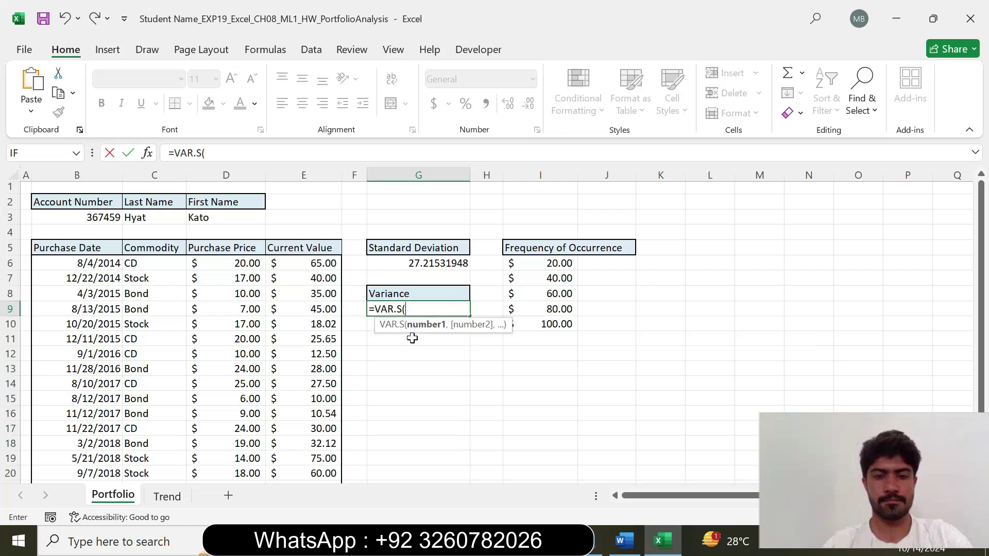
# Step: Complete the VAR.S formula through its function arguments, using the current values E6:E24 as Number1
pyautogui.click(147, 153)
pyautogui.click(624, 540)
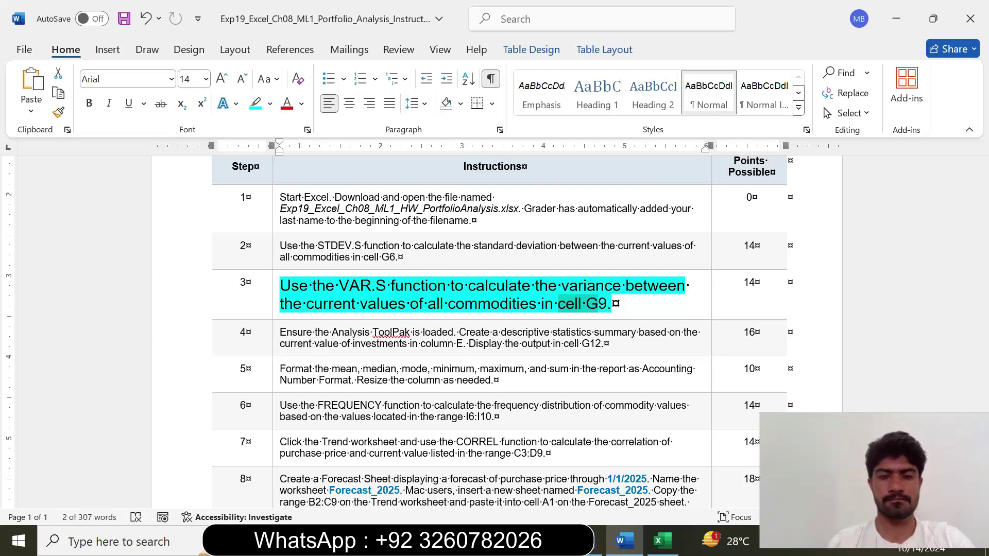
pyautogui.click(661, 541)
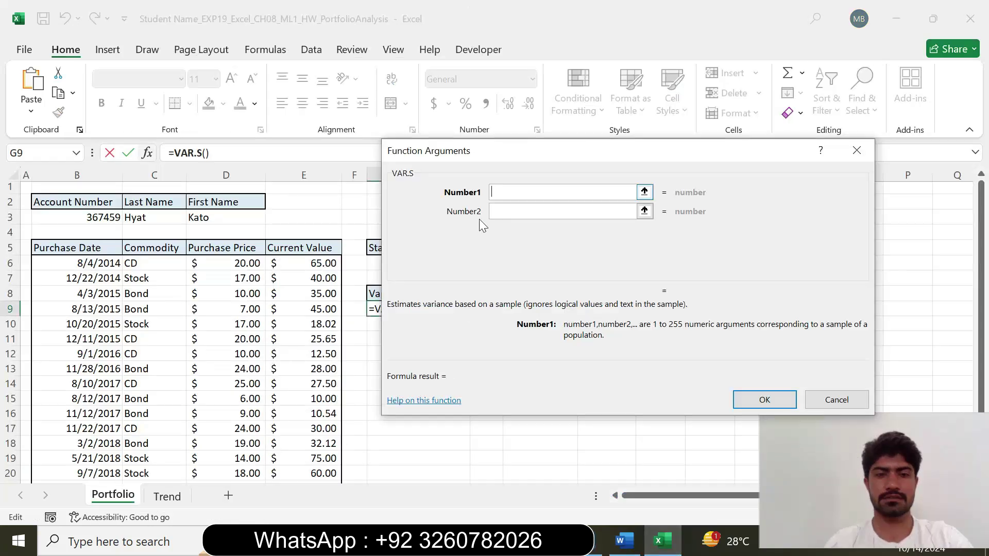
pyautogui.moveTo(304, 261); pyautogui.dragTo(306, 449)
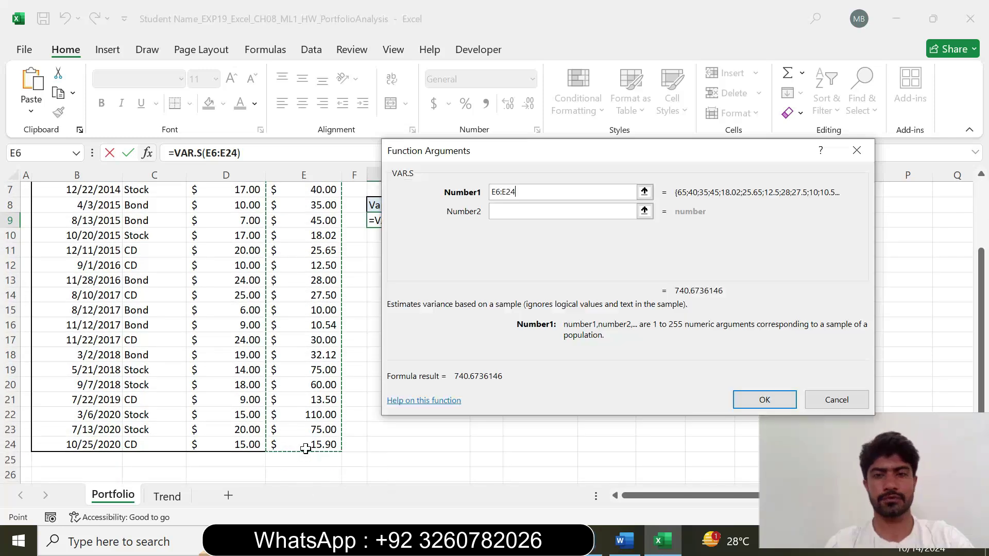
pyautogui.click(757, 401)
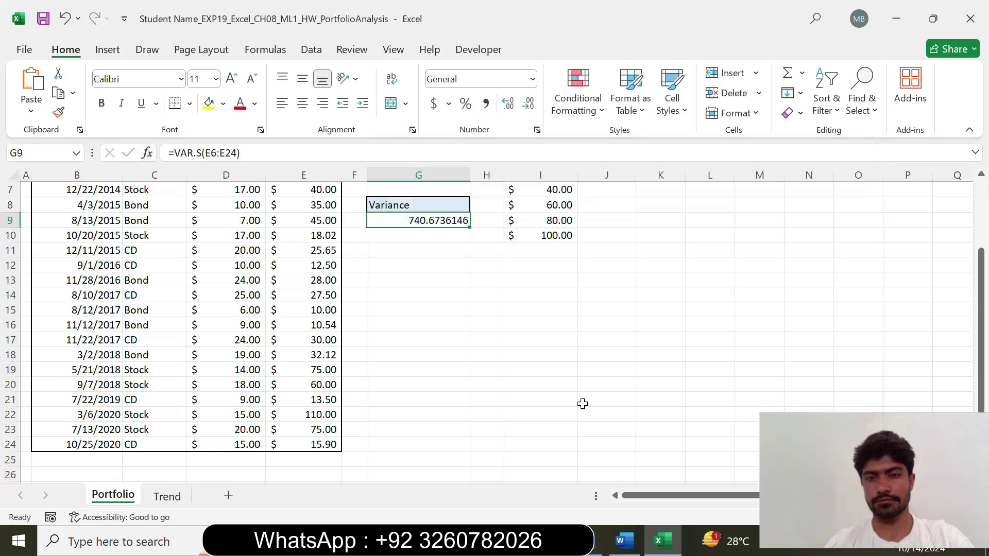
# Step: Return to Word, set the step 3 instruction text back to 9 pt and remove its highlight
pyautogui.click(623, 541)
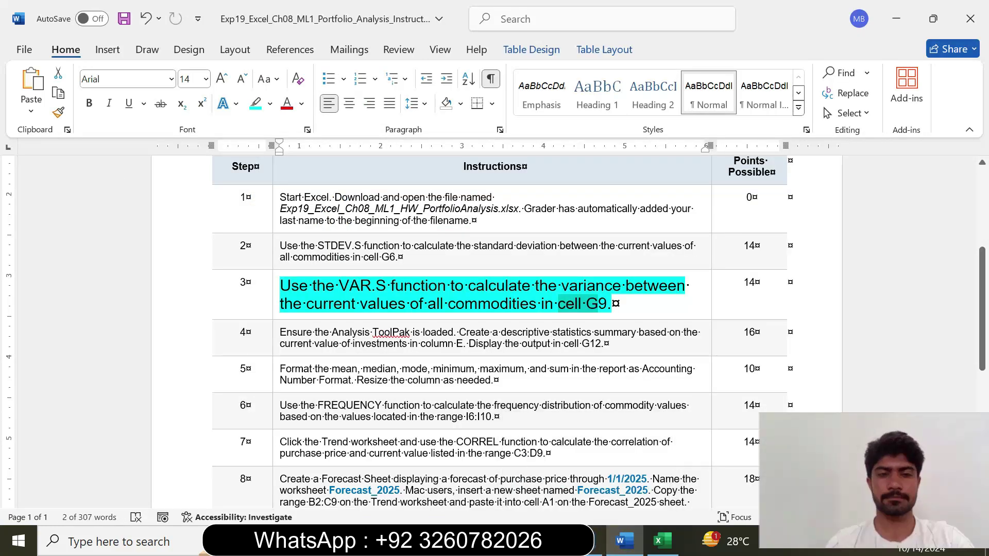
pyautogui.click(274, 312)
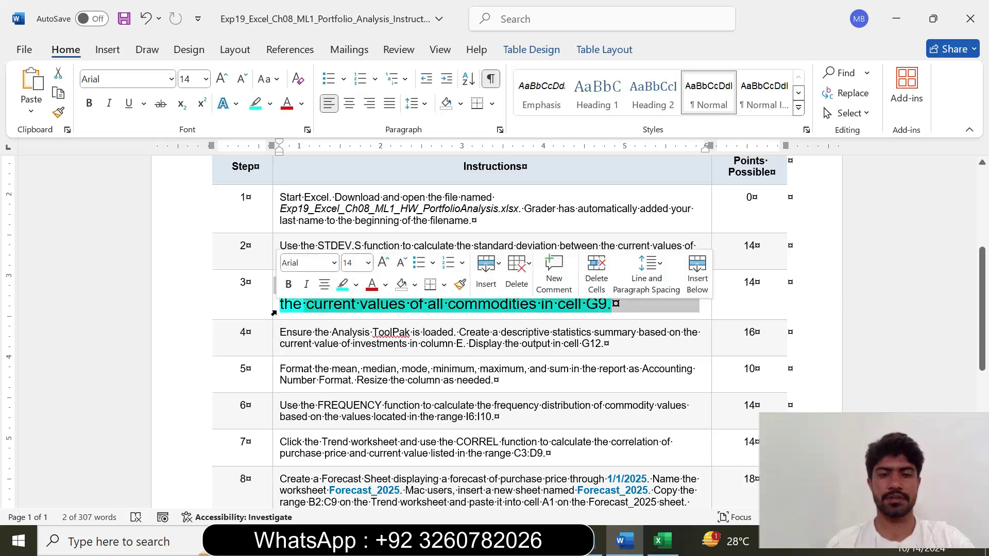
pyautogui.click(368, 263)
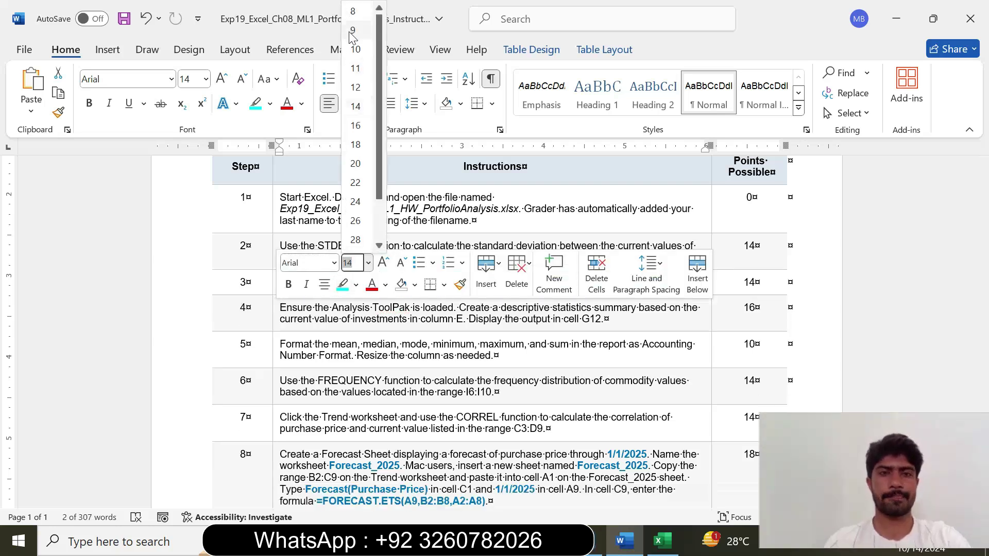
pyautogui.click(353, 30)
pyautogui.click(271, 104)
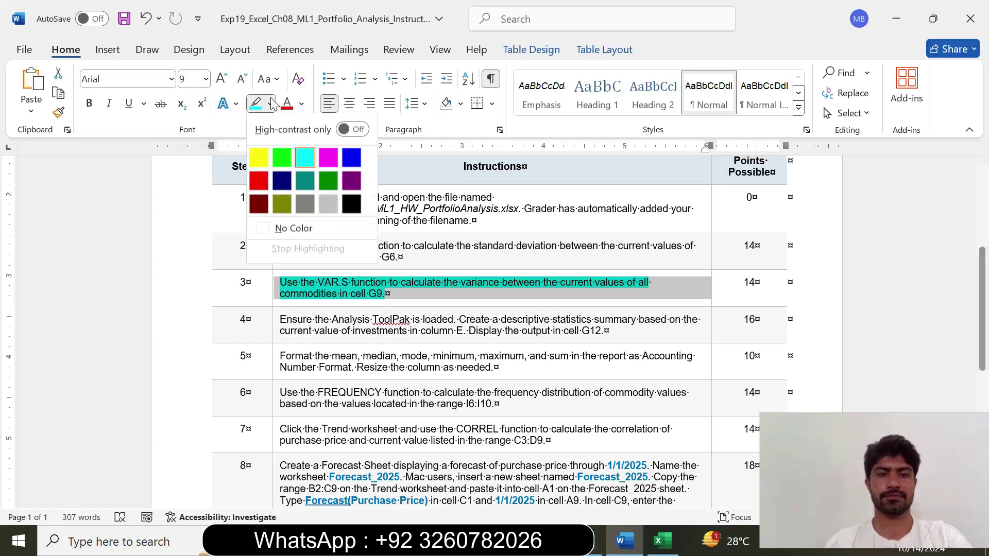
pyautogui.click(293, 228)
# Step: Enlarge the step 4 instruction about the Analysis ToolPak and descriptive statistics to 14 pt and highlight it in turquoise
pyautogui.moveTo(984, 274); pyautogui.dragTo(985, 292)
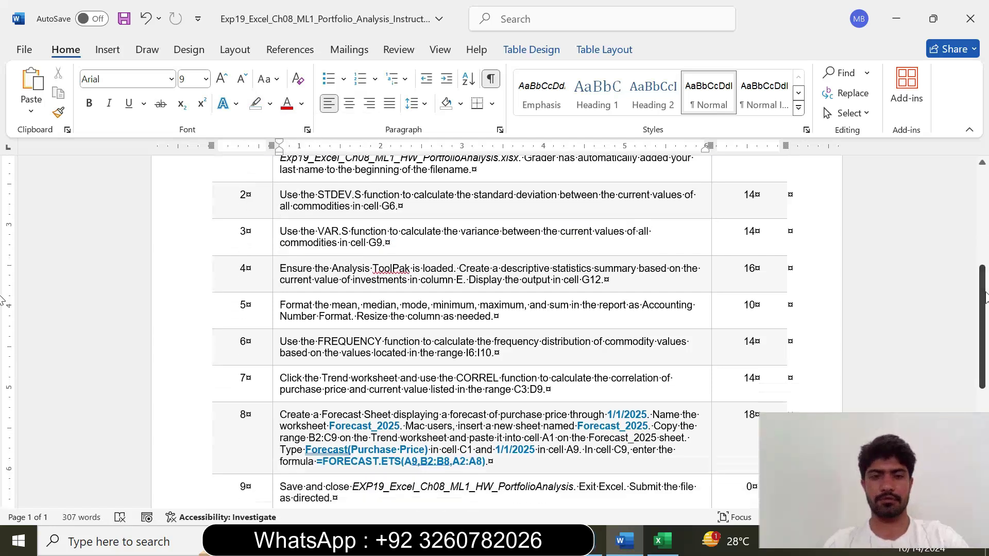
pyautogui.click(275, 284)
pyautogui.click(370, 235)
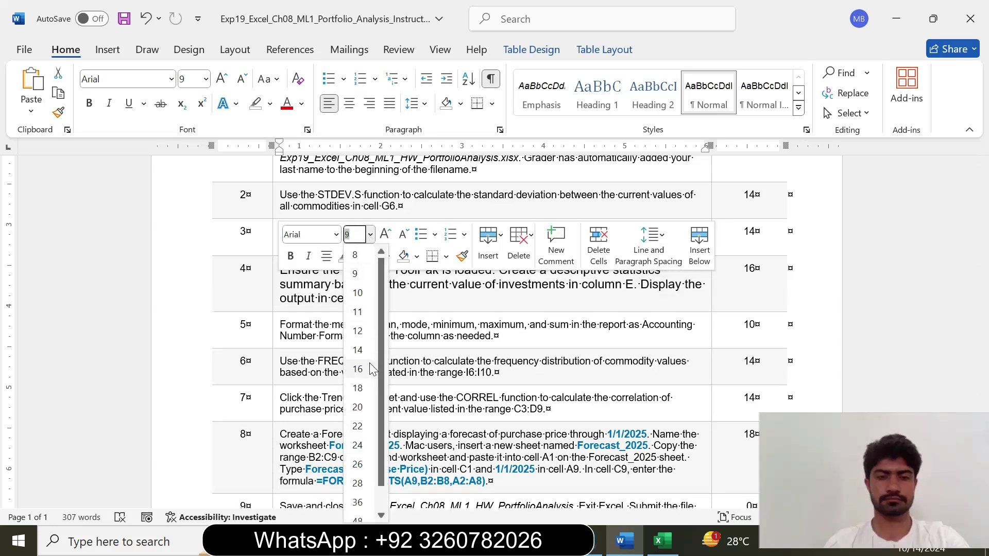
pyautogui.click(358, 351)
pyautogui.click(358, 256)
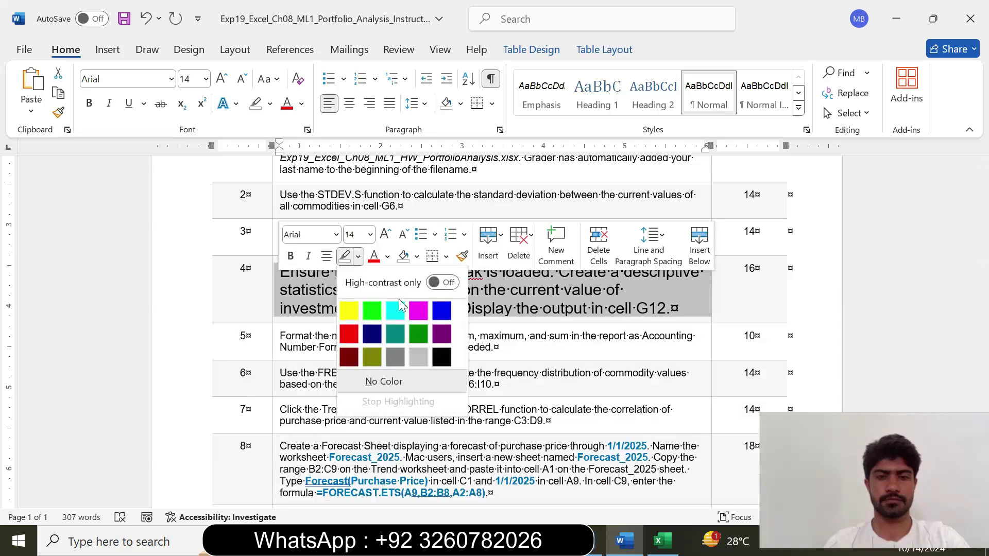
pyautogui.click(398, 308)
pyautogui.click(393, 308)
pyautogui.moveTo(281, 271); pyautogui.dragTo(669, 308)
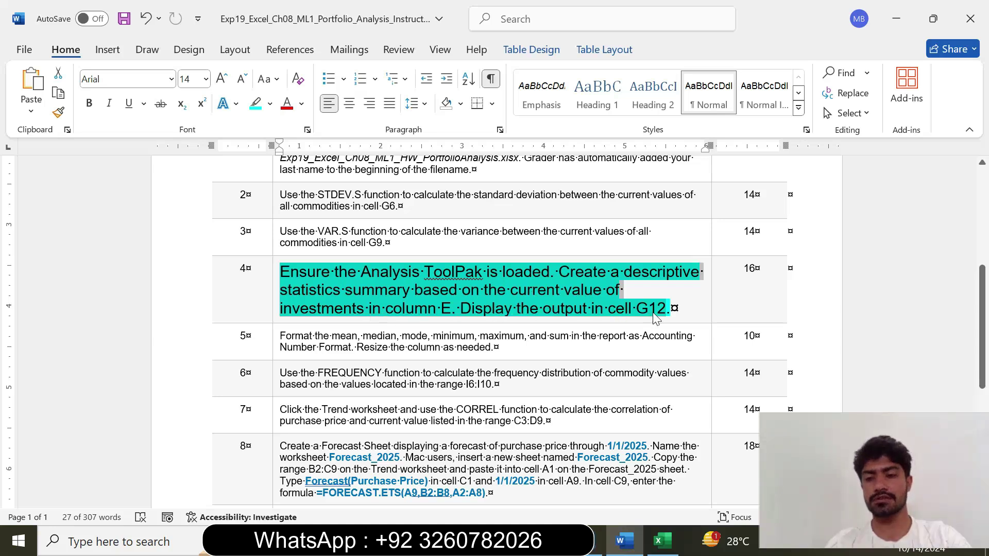
pyautogui.click(603, 307)
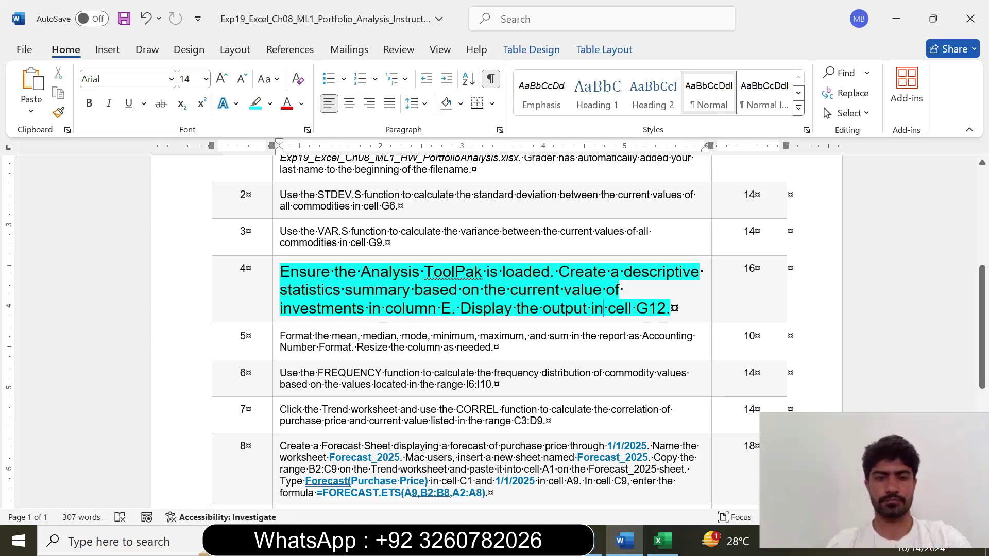
# Step: Check the Analysis ToolPak requirement in Word, switch to Excel and open the Data Analysis tools on the Portfolio sheet
pyautogui.moveTo(329, 272); pyautogui.dragTo(550, 272)
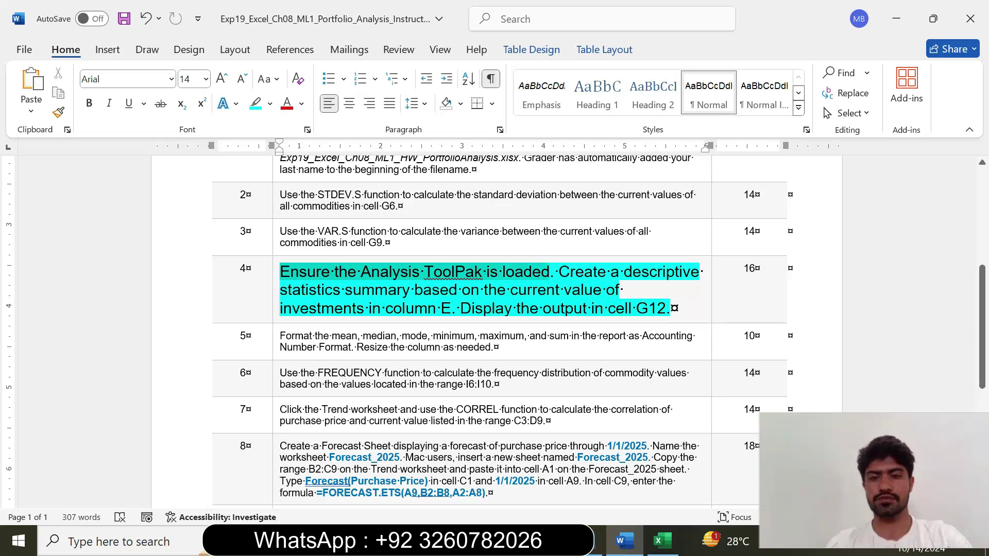
pyautogui.click(662, 541)
pyautogui.click(239, 193)
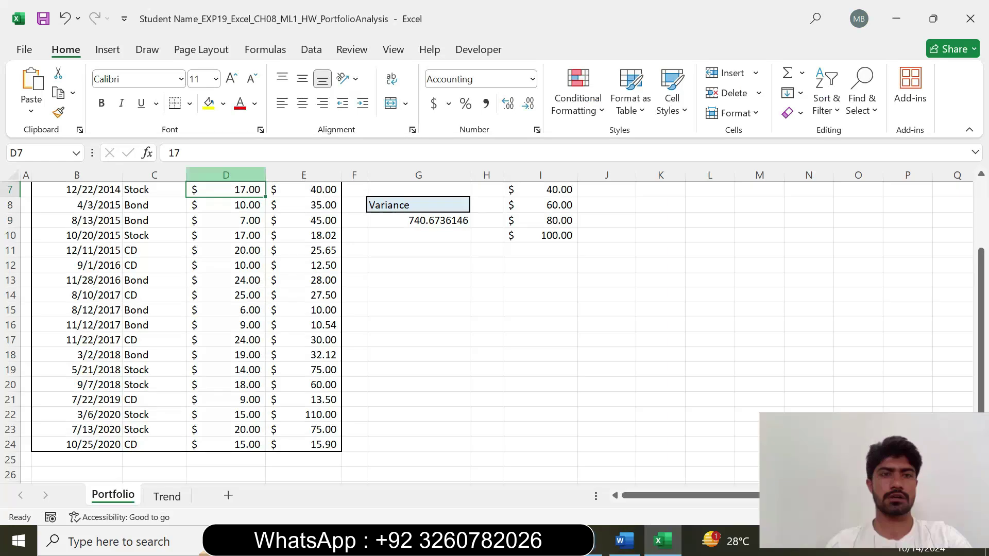
pyautogui.click(394, 248)
pyautogui.click(406, 219)
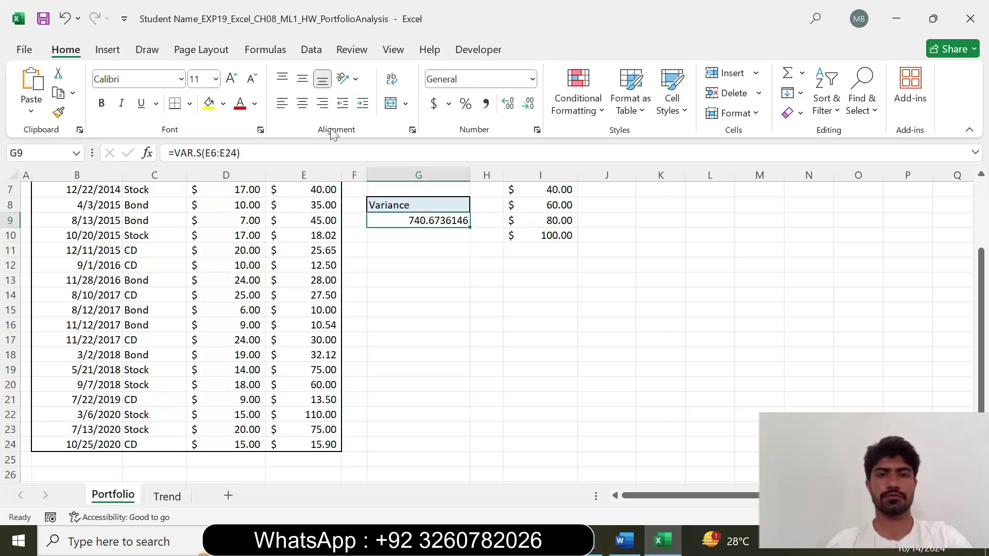
pyautogui.click(311, 51)
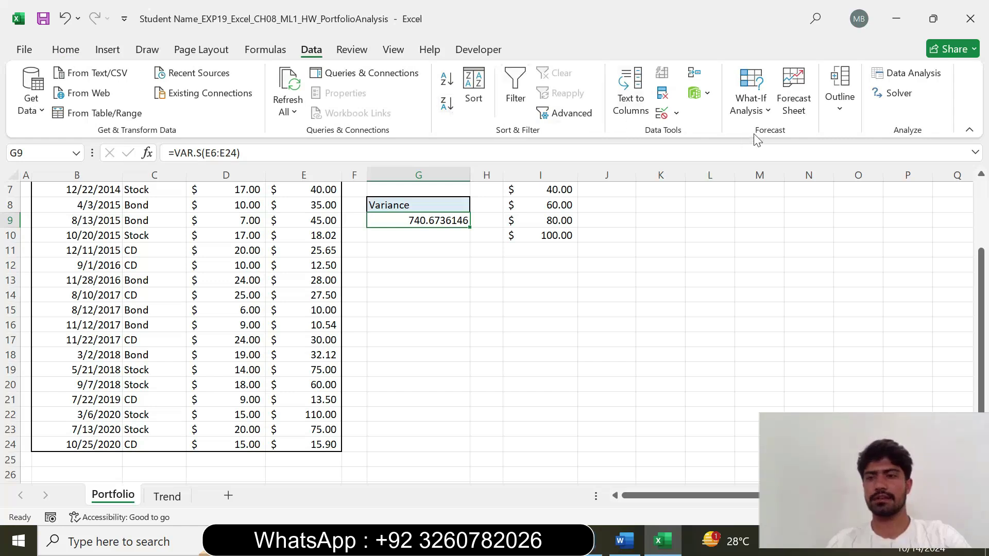
pyautogui.click(913, 78)
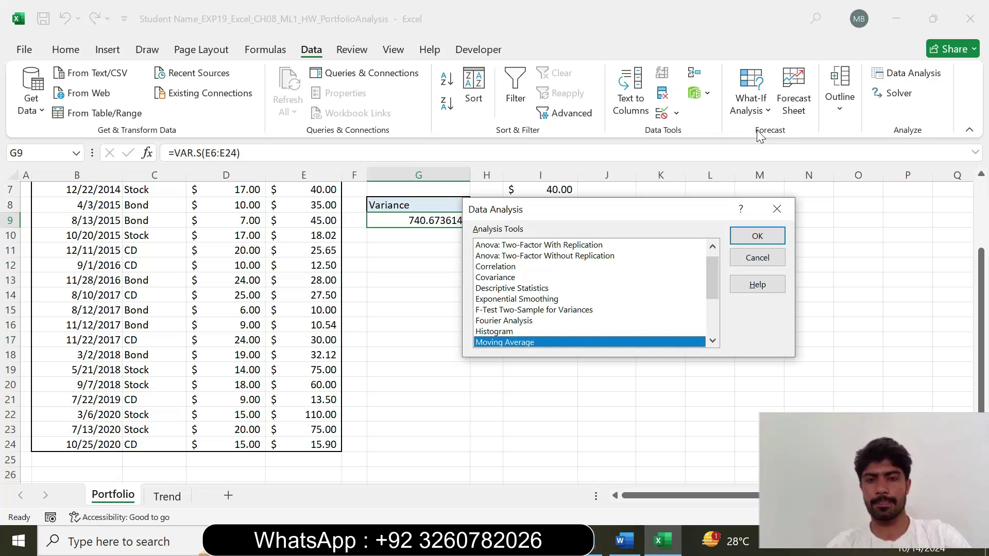
# Step: Recheck the step 4 instruction in Word, return to Excel and start the Descriptive Statistics analysis tool
pyautogui.click(624, 541)
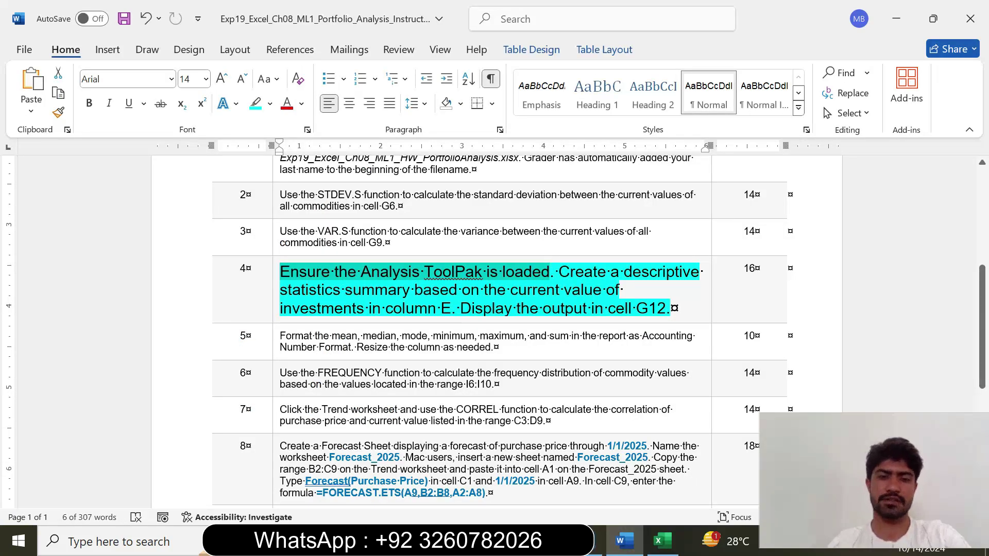
pyautogui.click(661, 540)
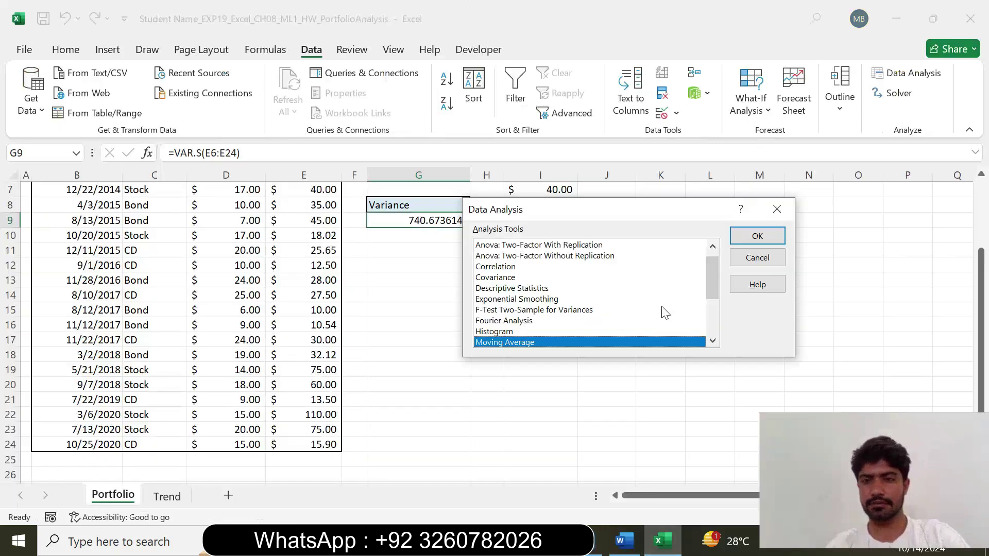
pyautogui.click(525, 288)
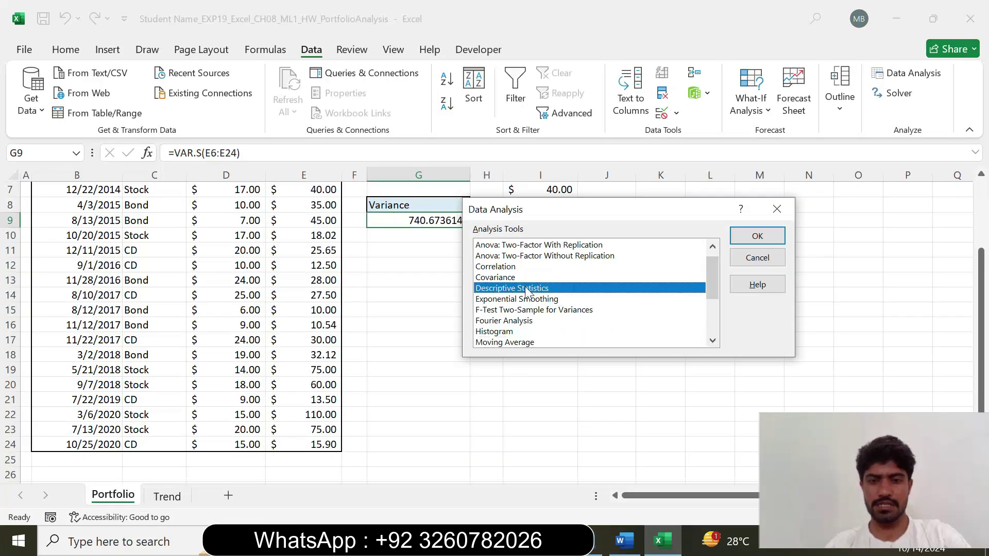
pyautogui.moveTo(716, 279)
pyautogui.mouseDown()
pyautogui.moveTo(713, 335)
pyautogui.moveTo(713, 261)
pyautogui.mouseUp()
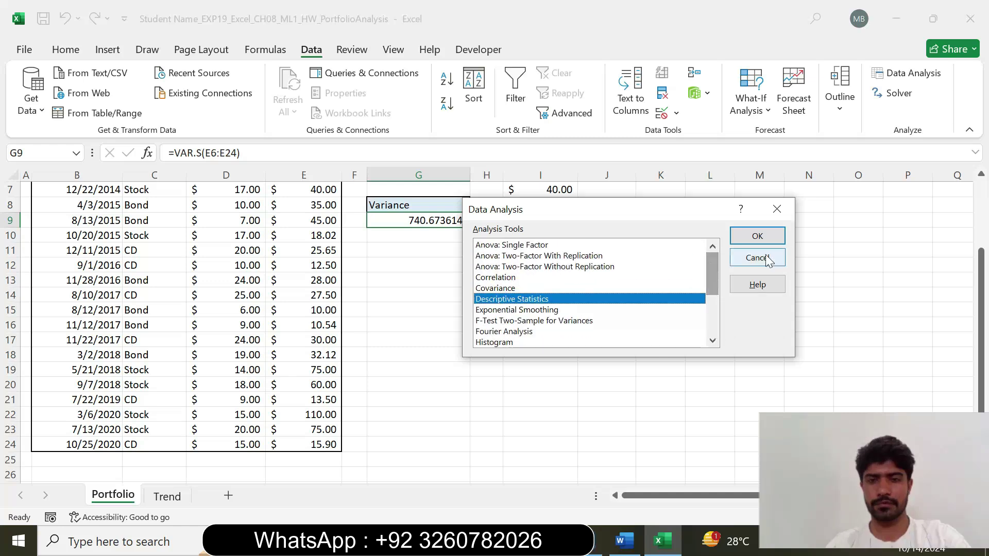
pyautogui.click(764, 239)
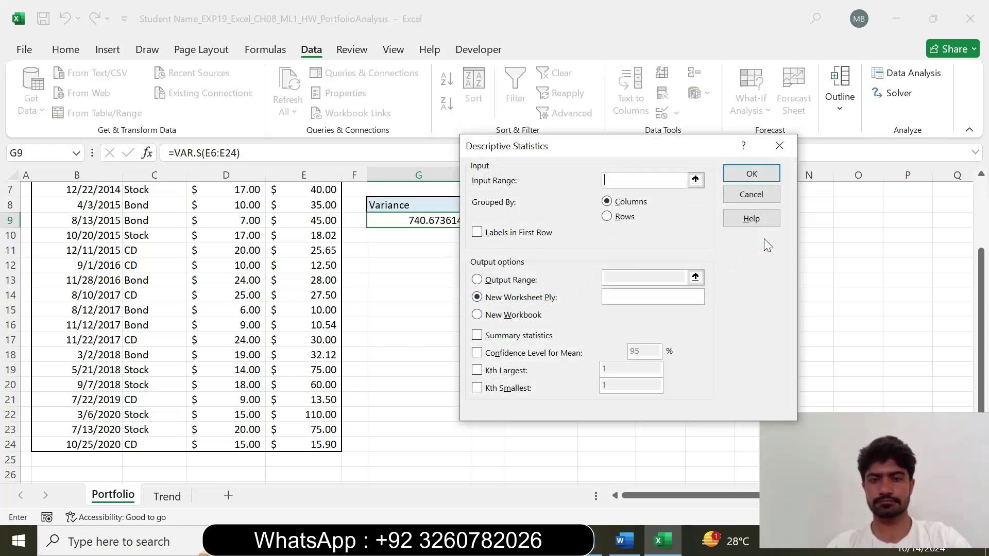
# Step: After rereading step 4 in Word, set the Descriptive Statistics input range to $E$6:$E$24 in Excel and enable Labels in first row
pyautogui.click(624, 541)
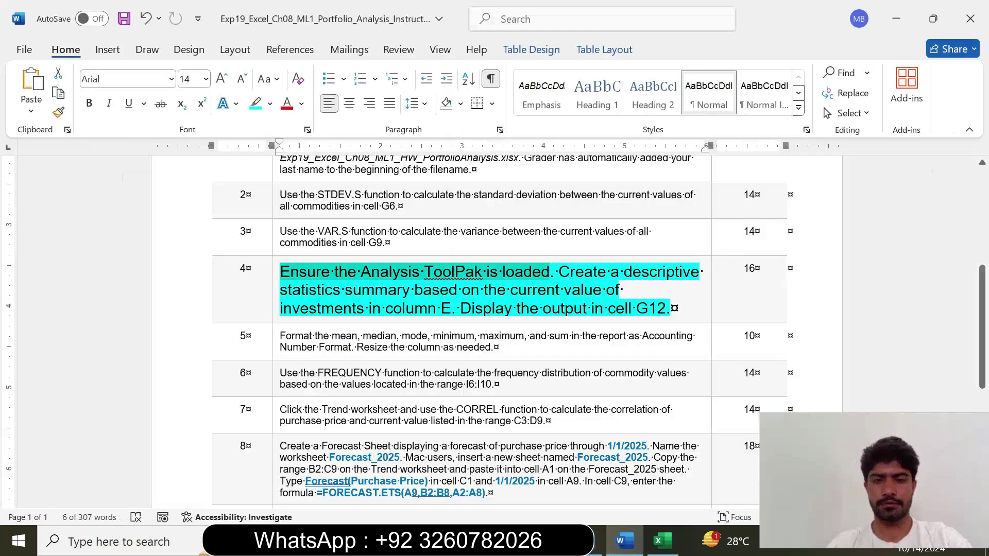
pyautogui.moveTo(344, 291); pyautogui.dragTo(668, 308)
pyautogui.click(668, 308)
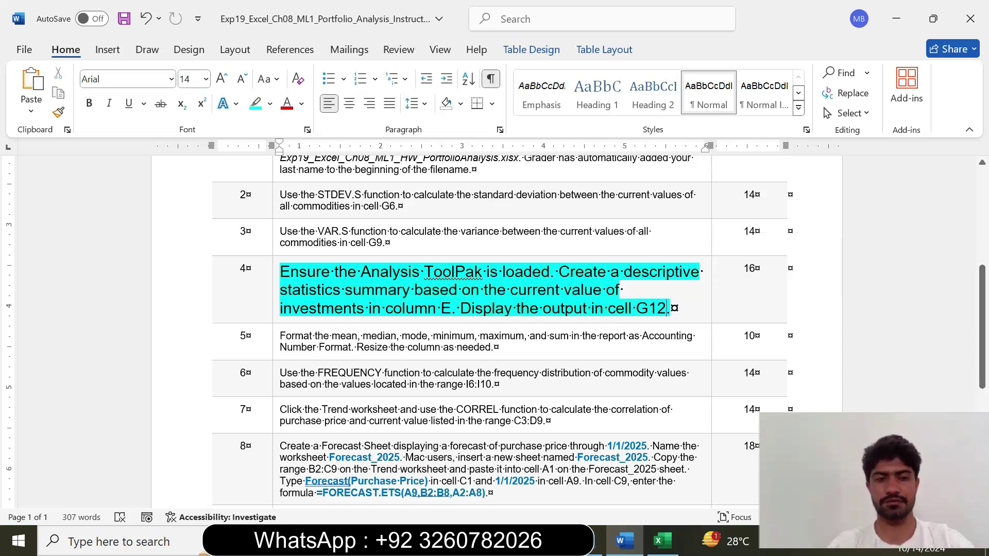
pyautogui.click(662, 539)
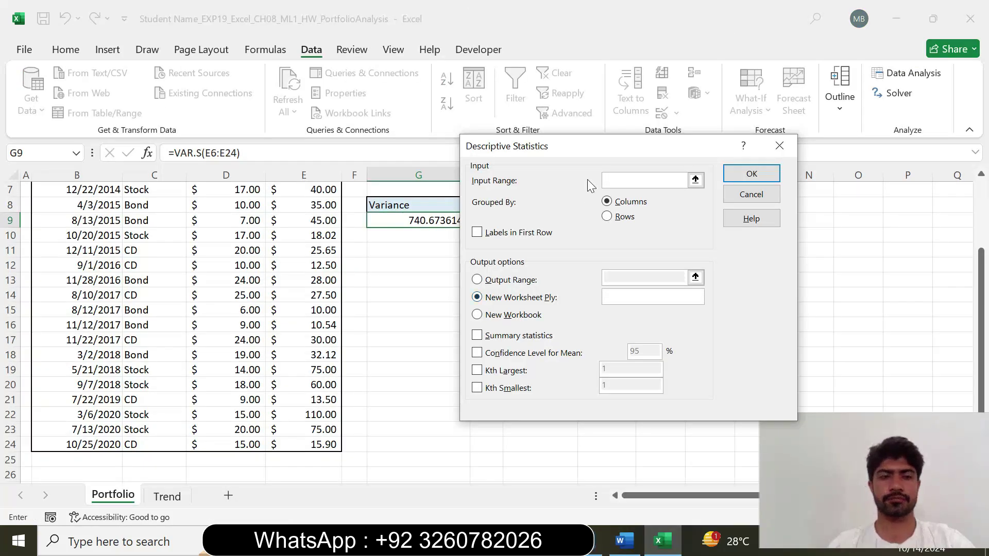
pyautogui.moveTo(981, 296); pyautogui.dragTo(960, 224)
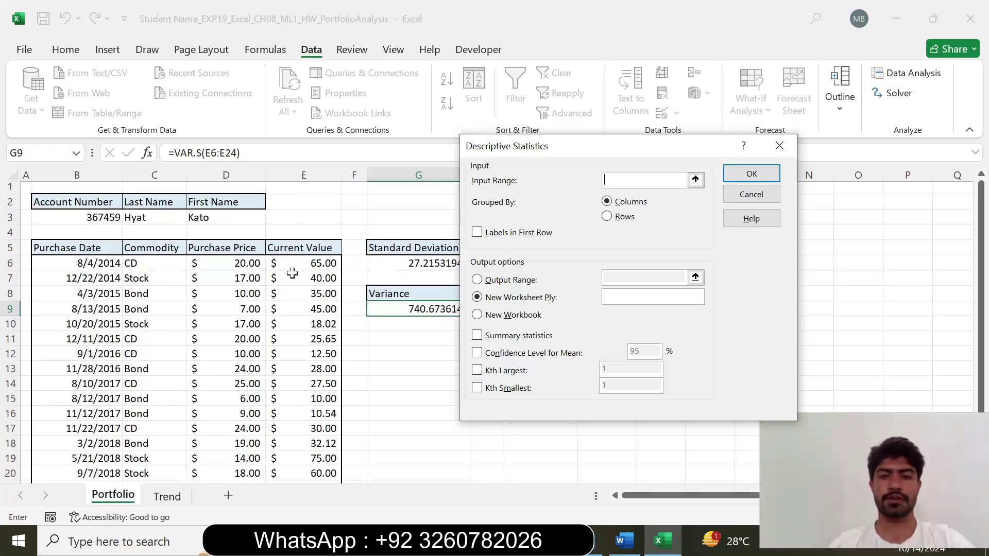
pyautogui.moveTo(292, 262); pyautogui.dragTo(306, 457)
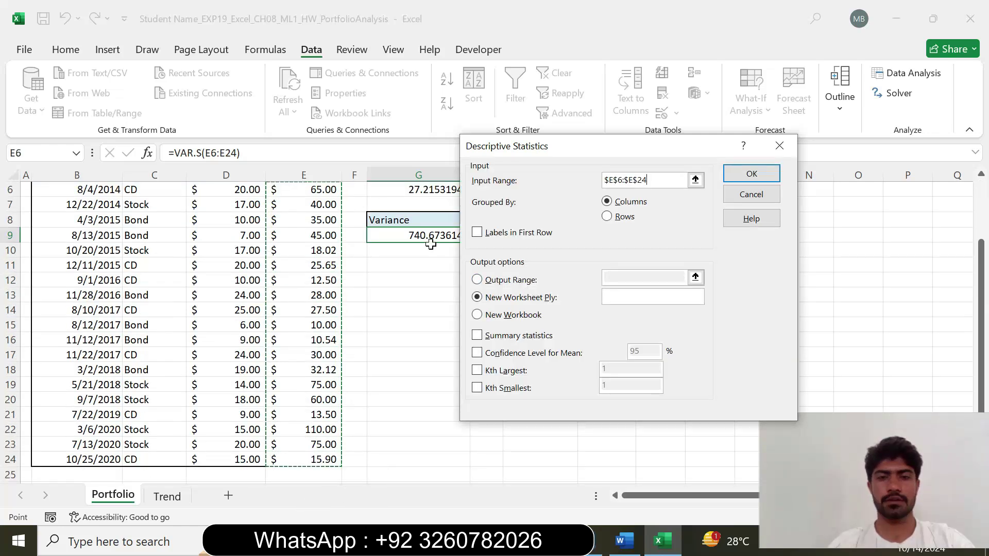
pyautogui.click(477, 235)
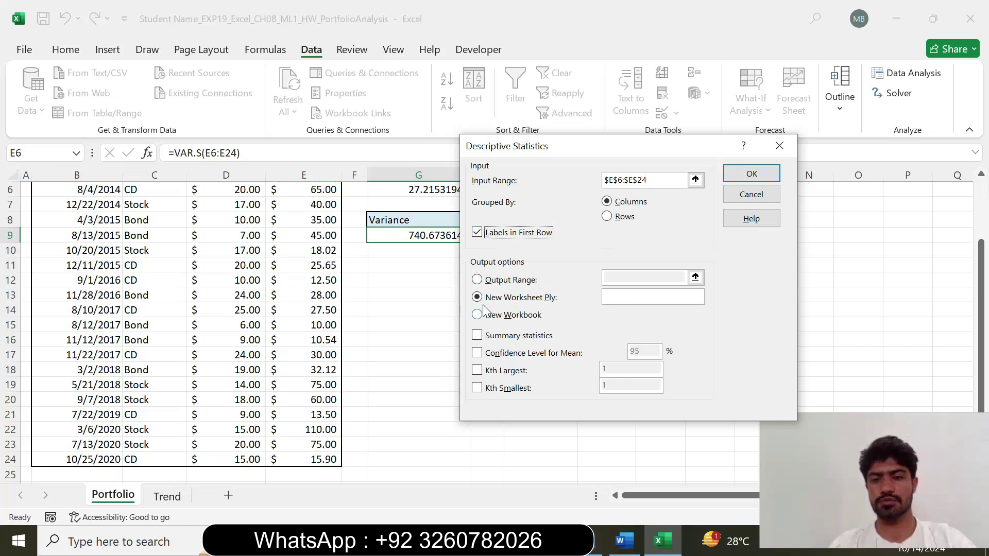
# Step: Set the output range to $G$12, checking the target cell in Word, enable Summary statistics and generate the report
pyautogui.click(477, 279)
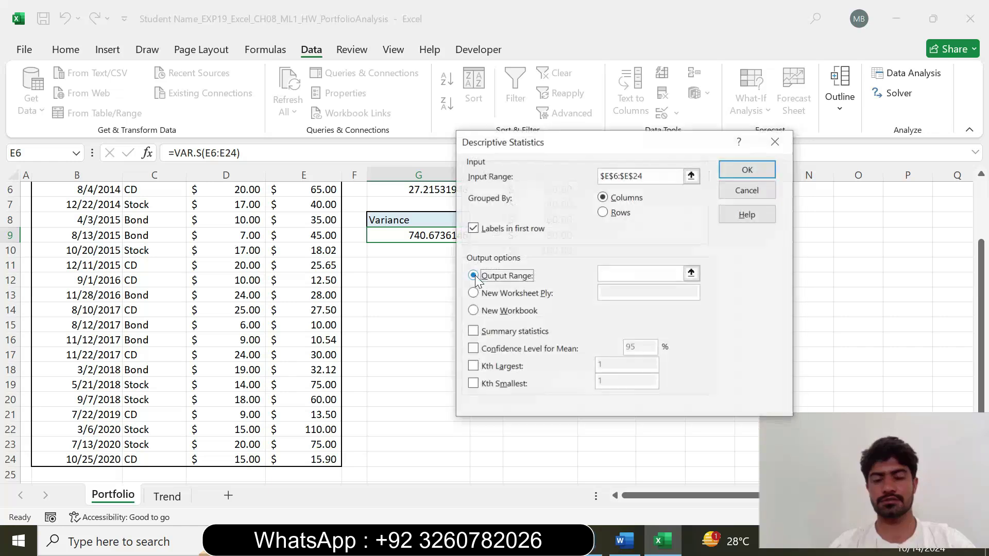
pyautogui.click(626, 542)
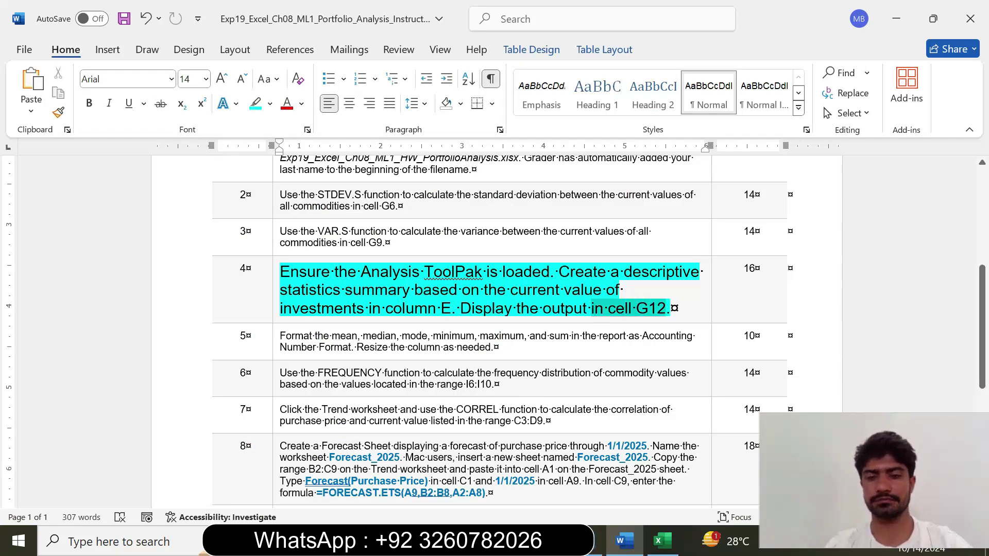
pyautogui.click(662, 541)
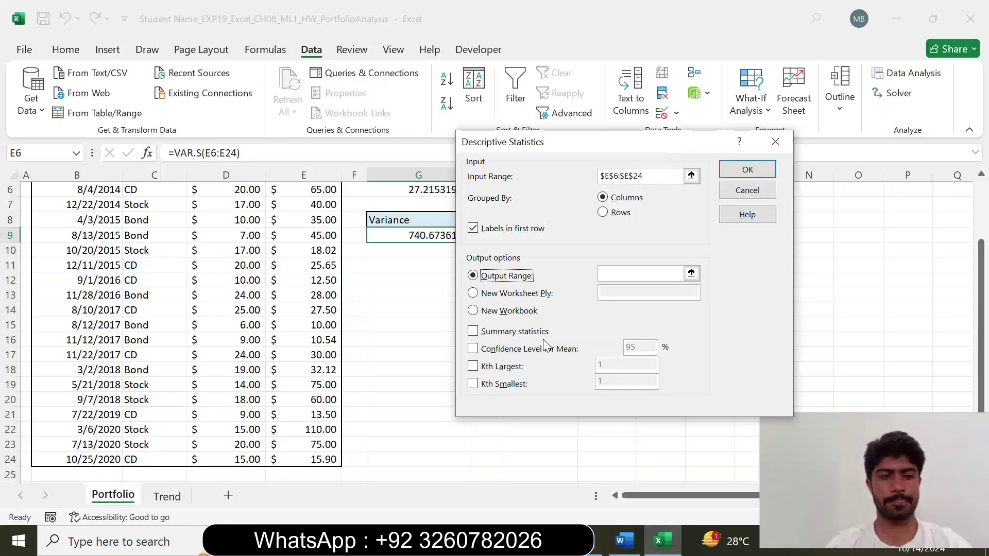
pyautogui.click(645, 278)
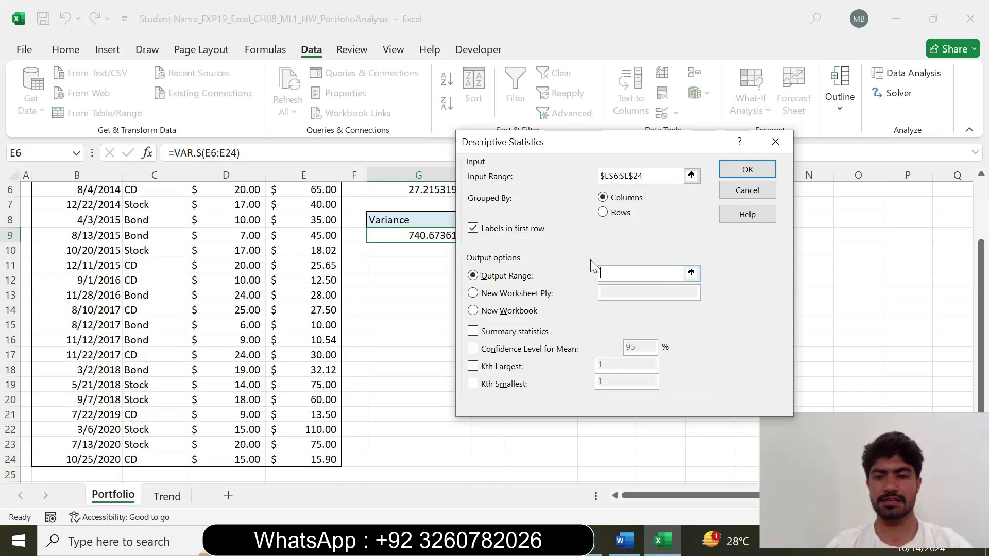
pyautogui.moveTo(535, 151); pyautogui.dragTo(607, 168)
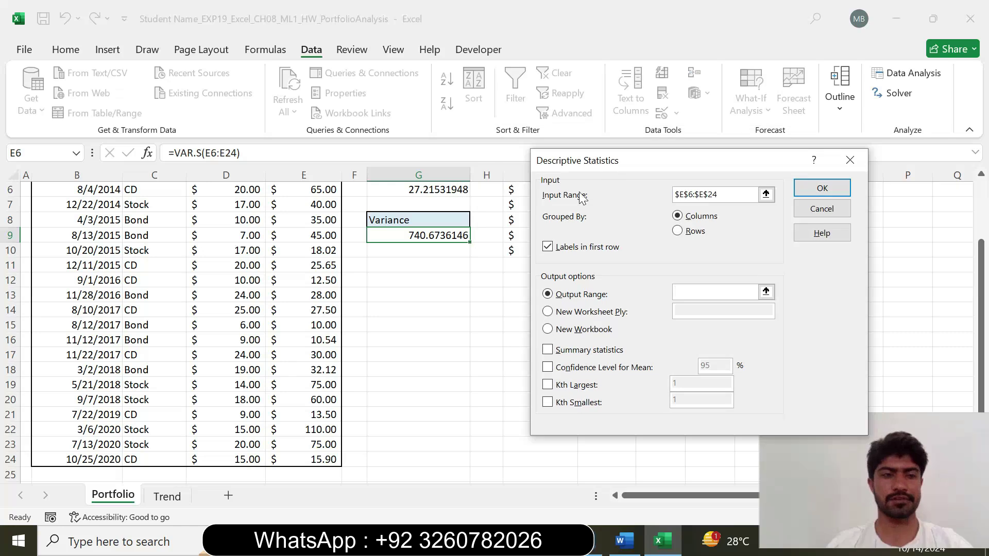
pyautogui.click(392, 265)
pyautogui.click(393, 280)
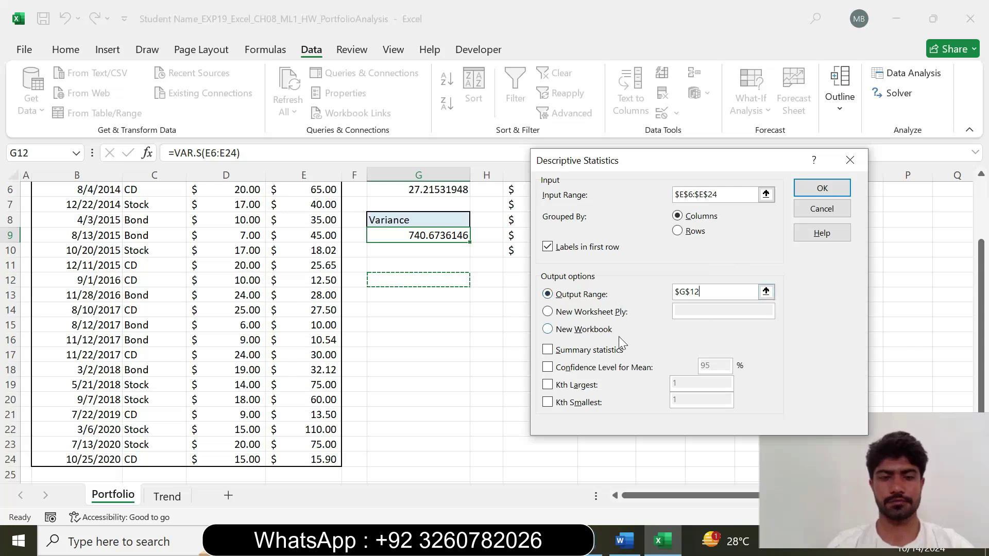
pyautogui.click(547, 350)
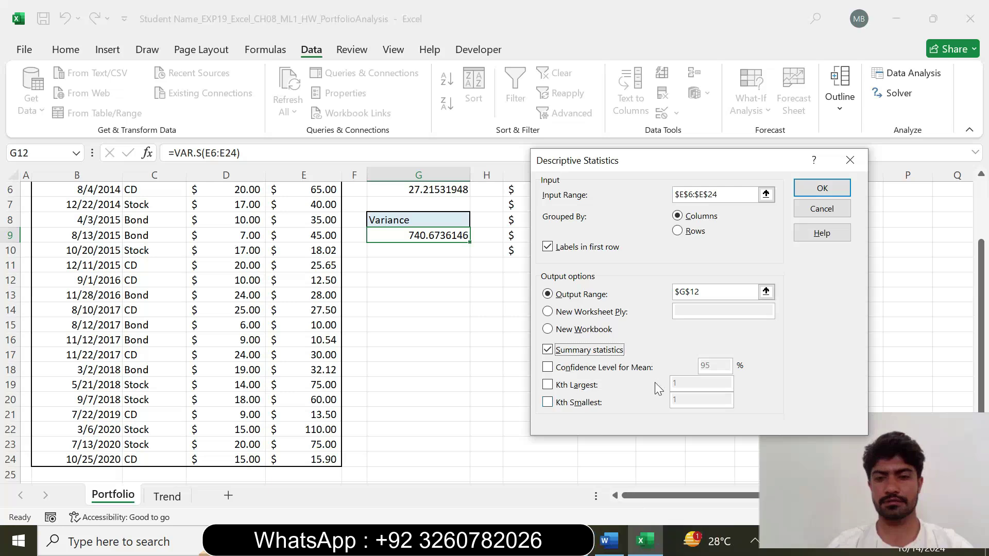
pyautogui.click(805, 188)
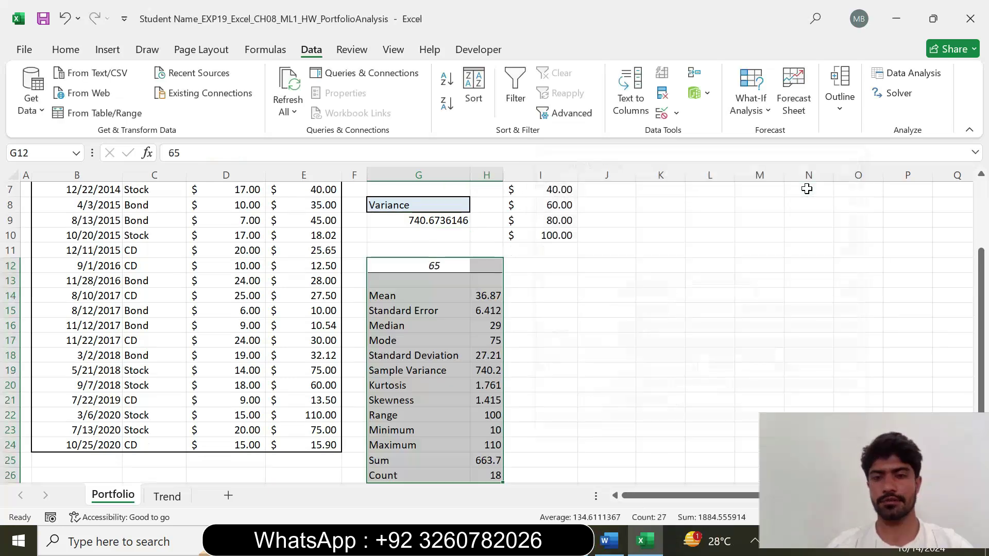
# Step: Switch to Word, set the step 4 instruction text back to 9 pt and remove its highlight
pyautogui.click(608, 540)
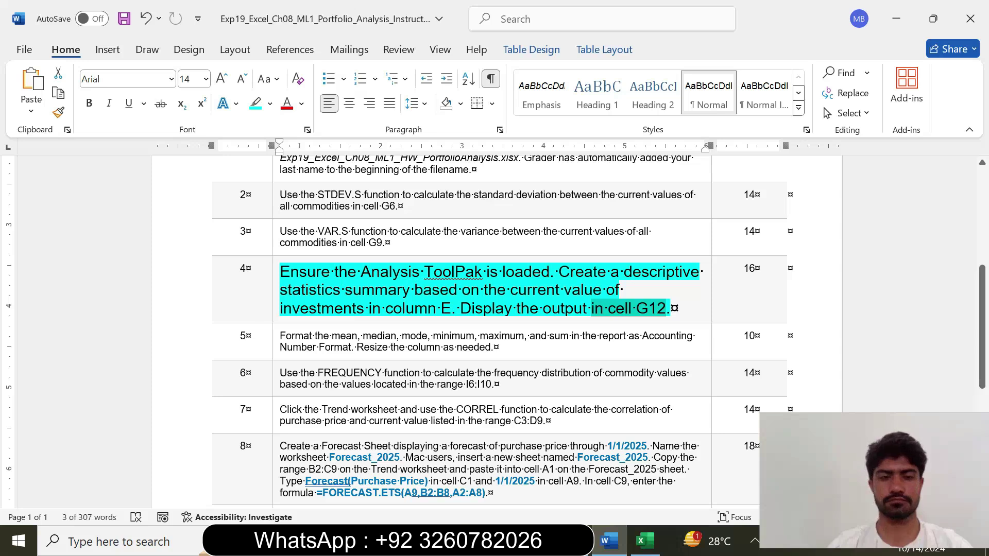
pyautogui.click(275, 312)
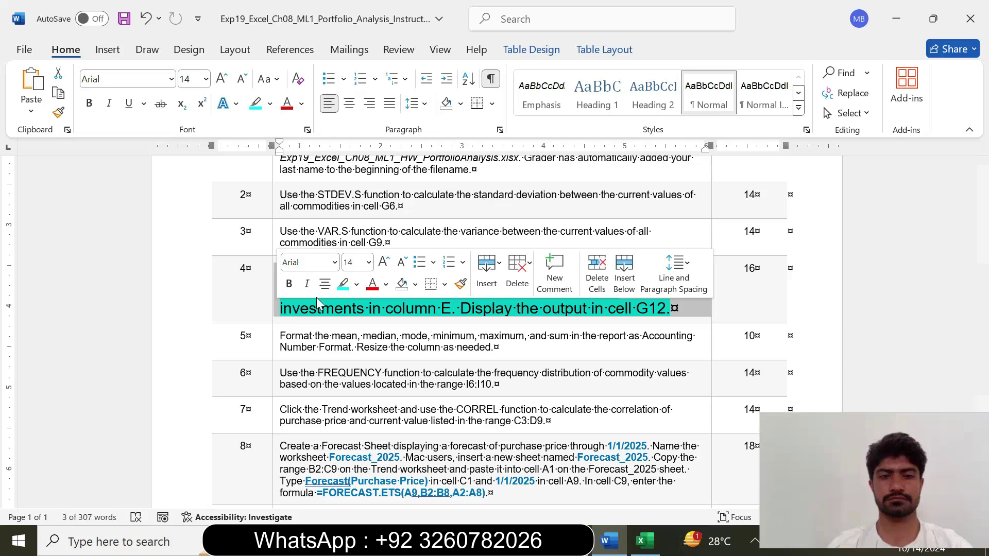
pyautogui.click(369, 262)
pyautogui.click(354, 38)
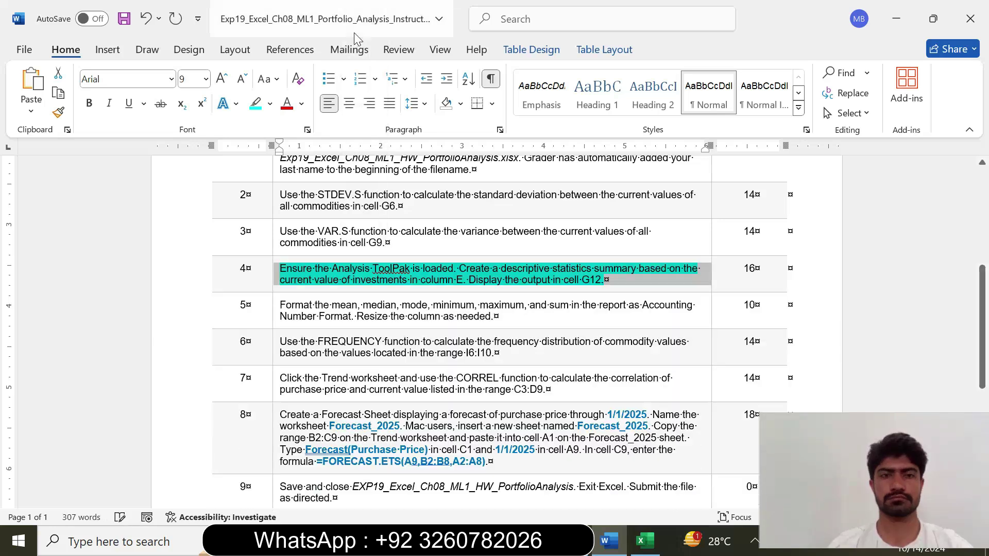
pyautogui.click(269, 103)
pyautogui.click(288, 227)
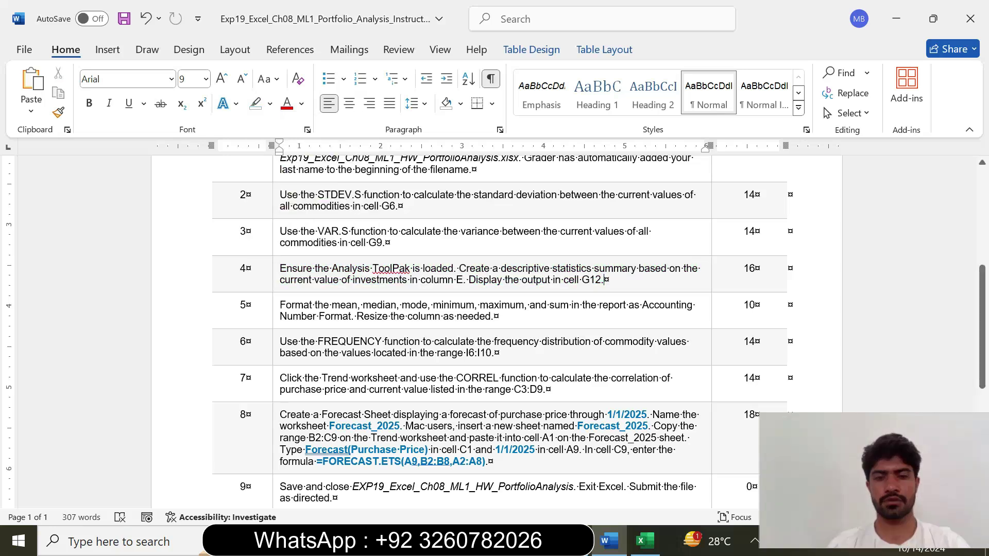
# Step: Enlarge the step 5 instruction about Accounting Number Format to 16 pt, highlight it in turquoise and read it through
pyautogui.scroll(-1, 495, 329)
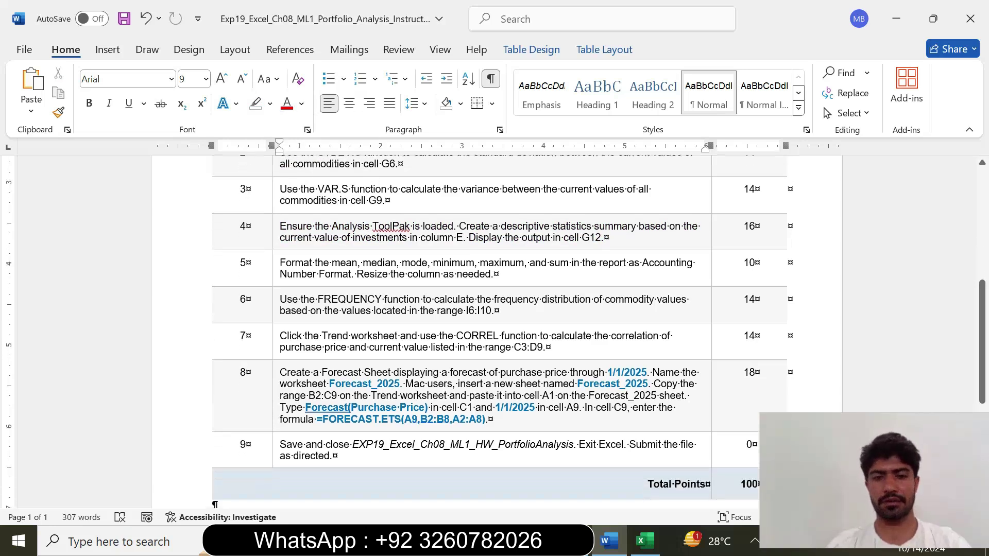
pyautogui.click(271, 268)
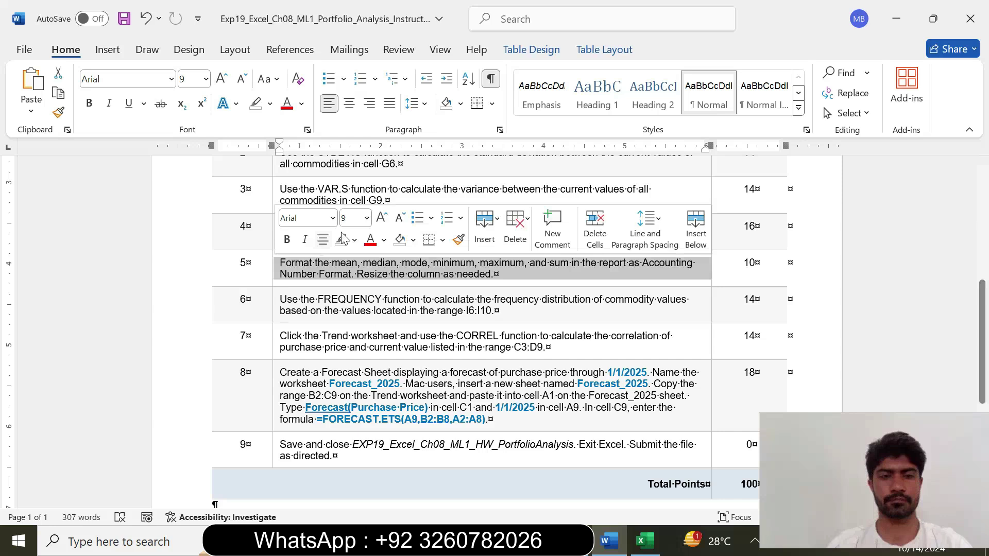
pyautogui.click(366, 218)
pyautogui.click(355, 356)
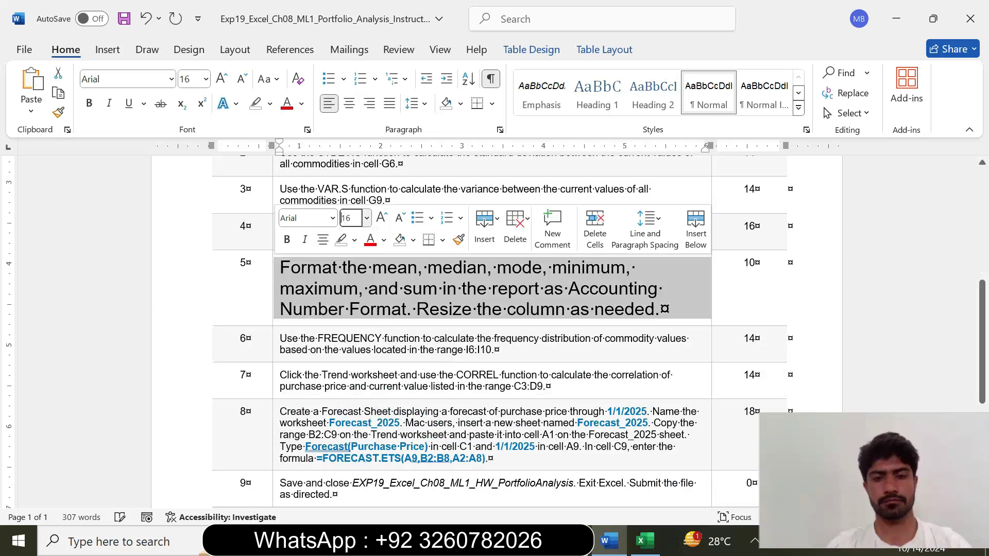
pyautogui.click(355, 240)
pyautogui.click(392, 289)
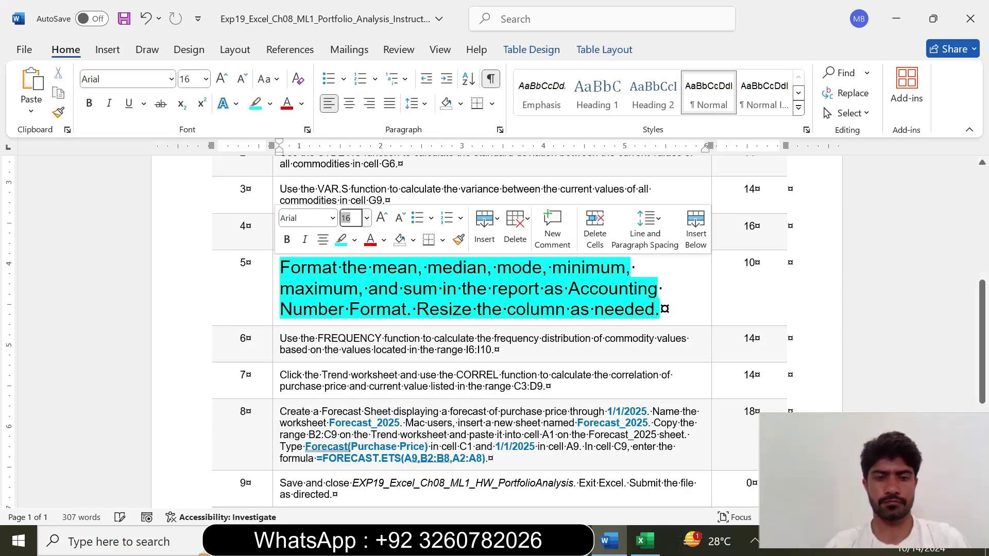
pyautogui.click(328, 308)
pyautogui.moveTo(279, 267); pyautogui.dragTo(659, 309)
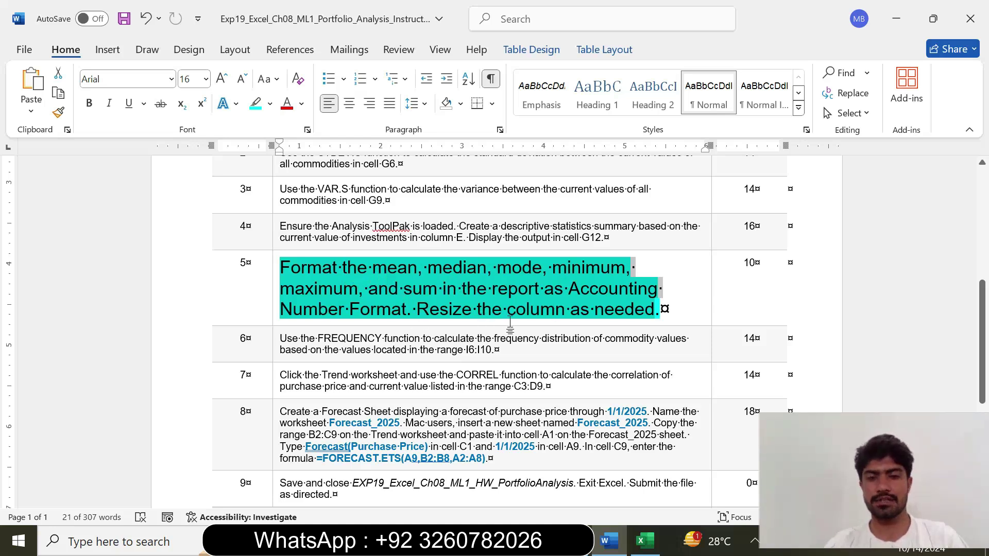
# Step: Switch to Excel and autofit column H to the descriptive statistics values
pyautogui.click(644, 541)
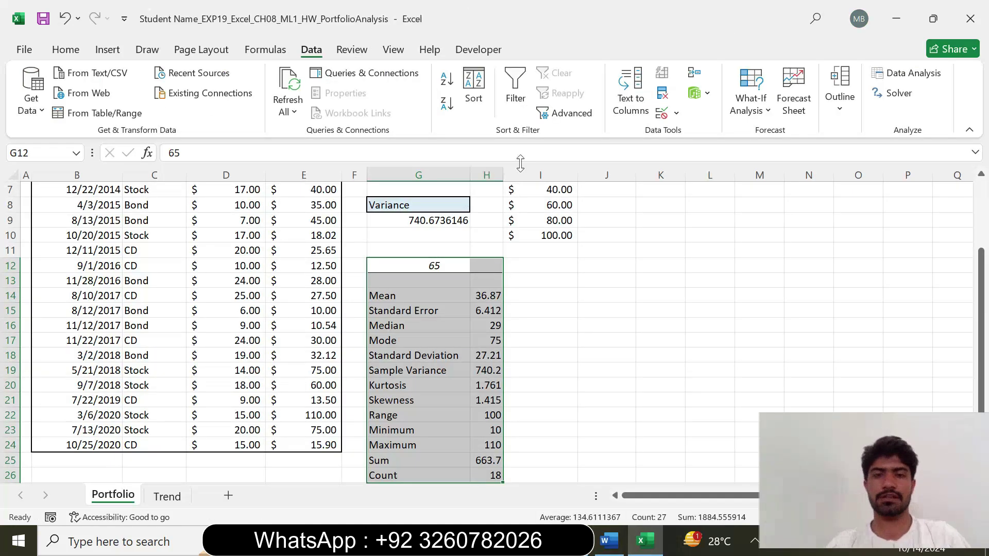
pyautogui.moveTo(504, 176); pyautogui.dragTo(505, 175)
pyautogui.doubleClick(505, 175)
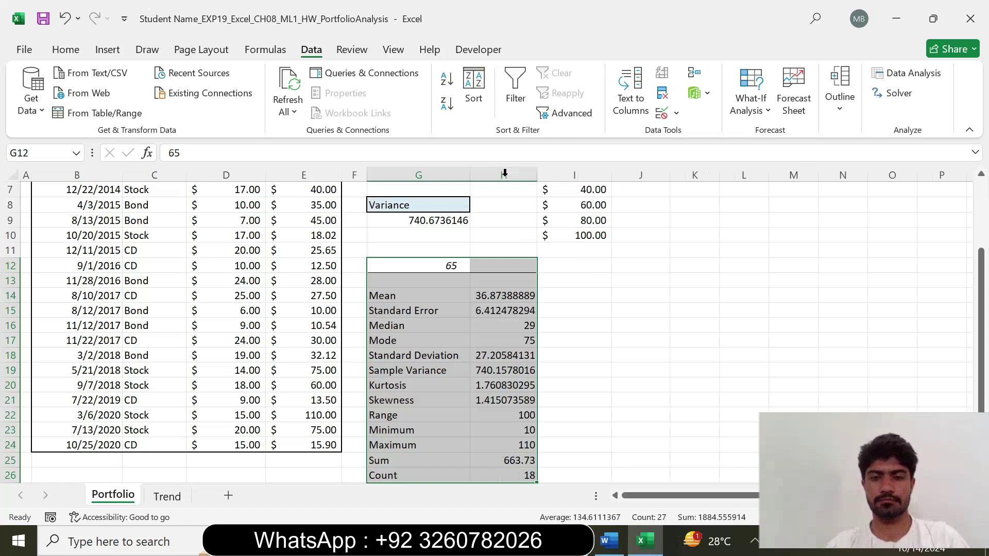
# Step: Autofit column G to the descriptive statistics labels and reread the step 5 instruction in Word
pyautogui.doubleClick(469, 175)
pyautogui.click(595, 360)
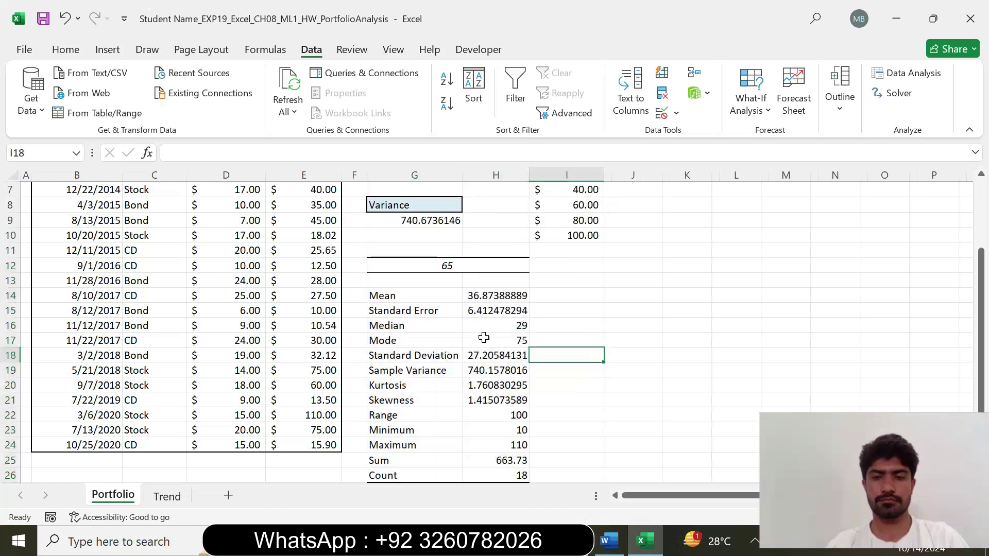
pyautogui.click(613, 550)
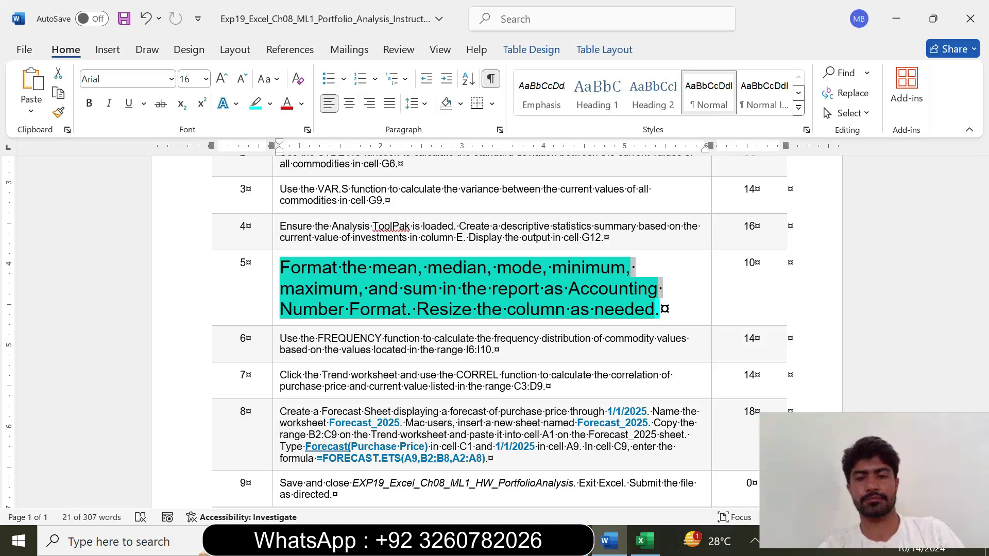
# Step: Switch to Excel and apply the Accounting number format to the Mean value in H14
pyautogui.click(645, 541)
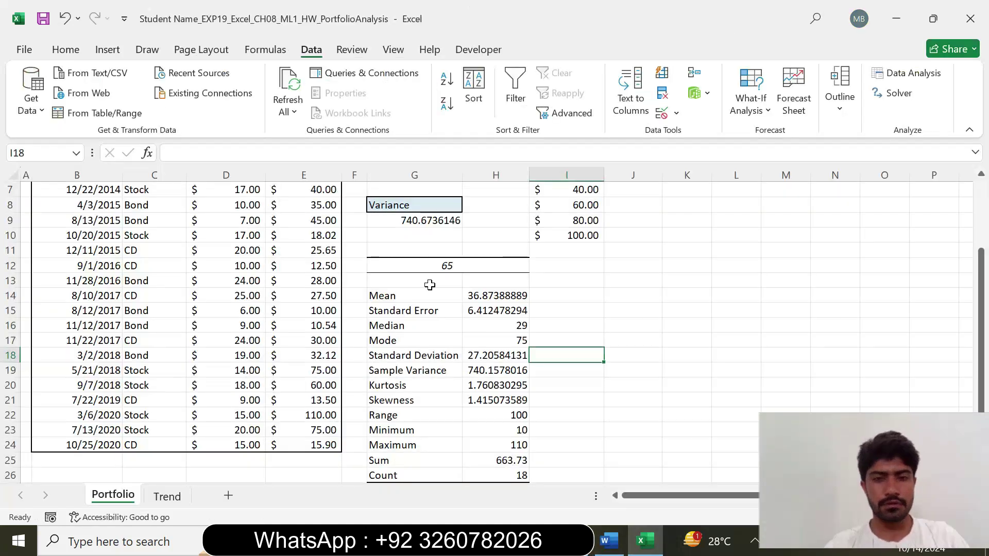
pyautogui.click(484, 296)
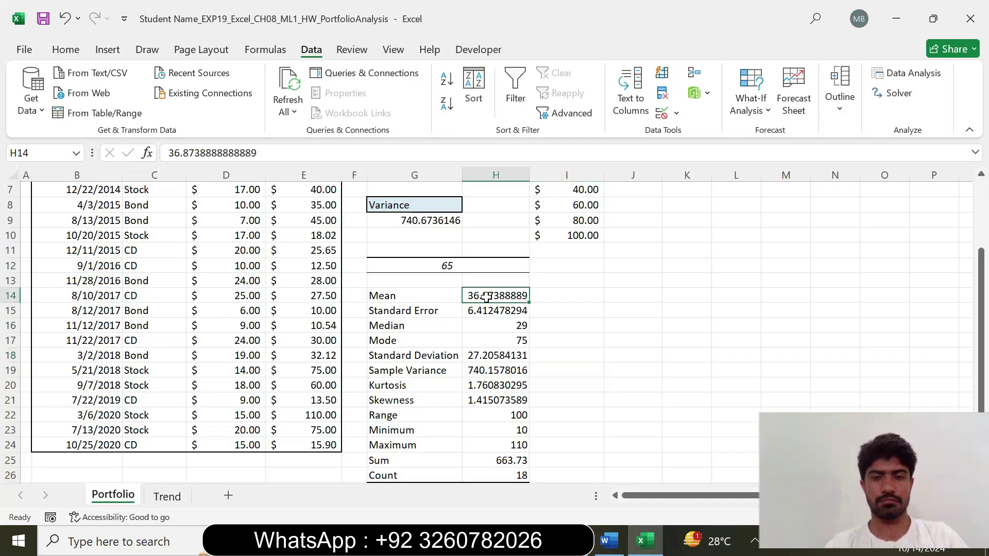
pyautogui.click(62, 51)
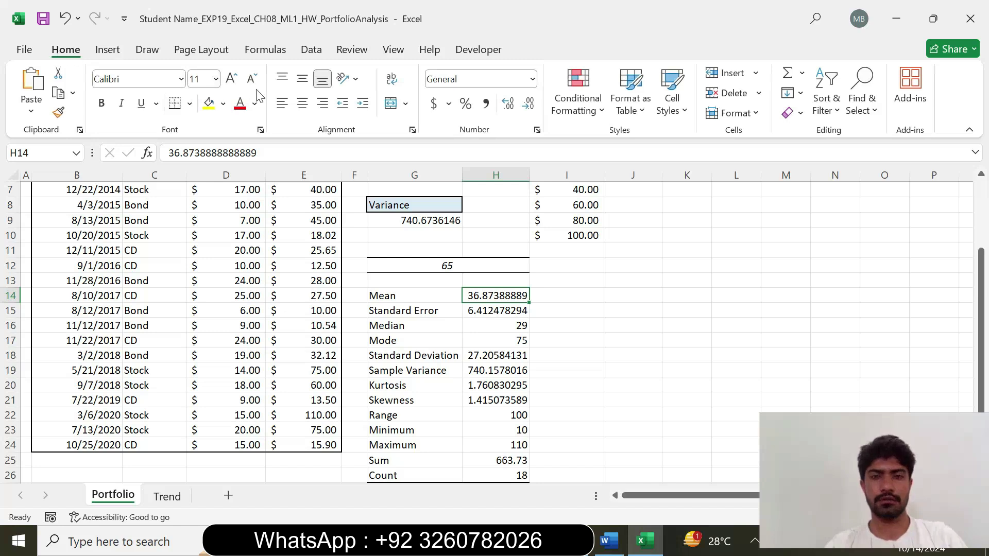
pyautogui.click(537, 131)
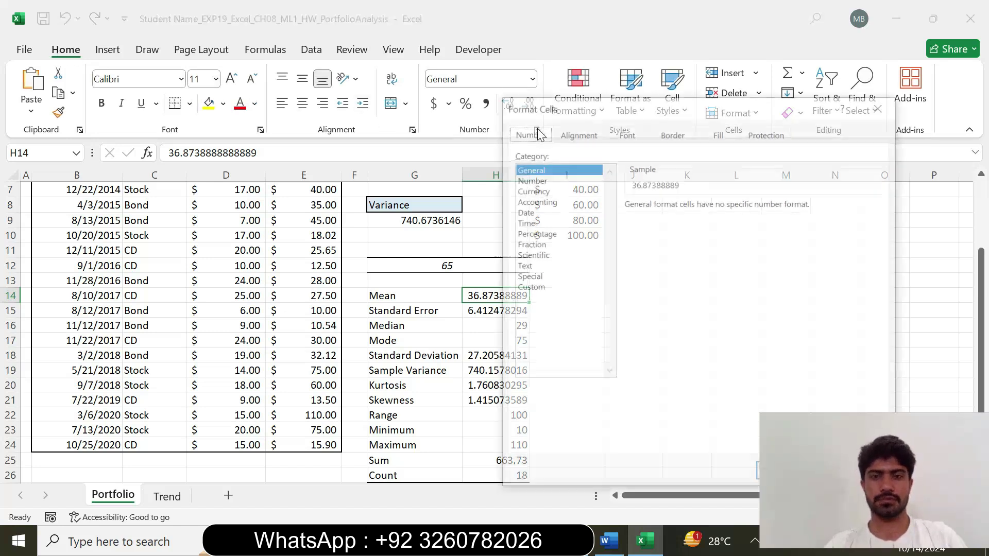
pyautogui.click(536, 201)
pyautogui.moveTo(629, 110); pyautogui.dragTo(487, 92)
pyautogui.click(643, 456)
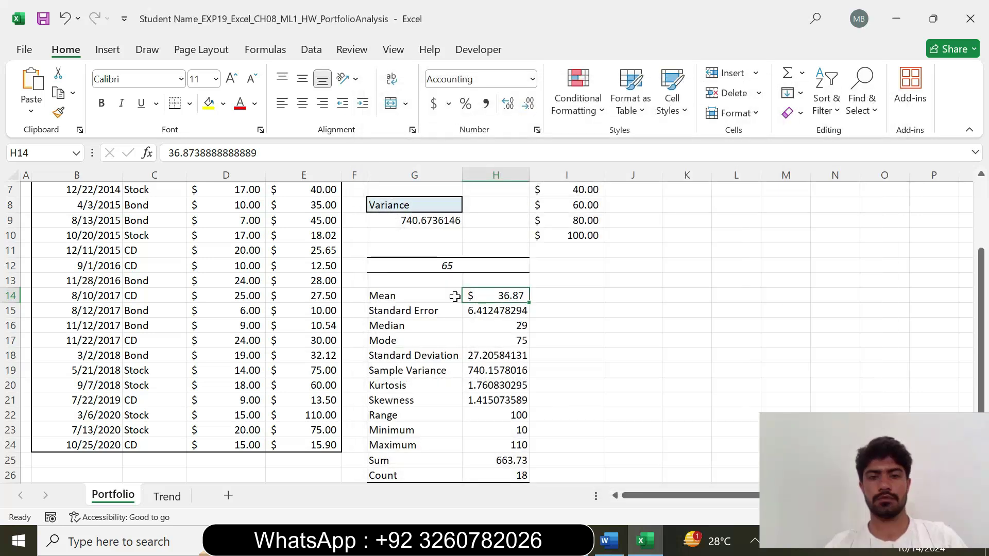
# Step: Mark the median in Word's step 5 instruction, then format the Median value in H16 as Accounting in Excel
pyautogui.click(624, 541)
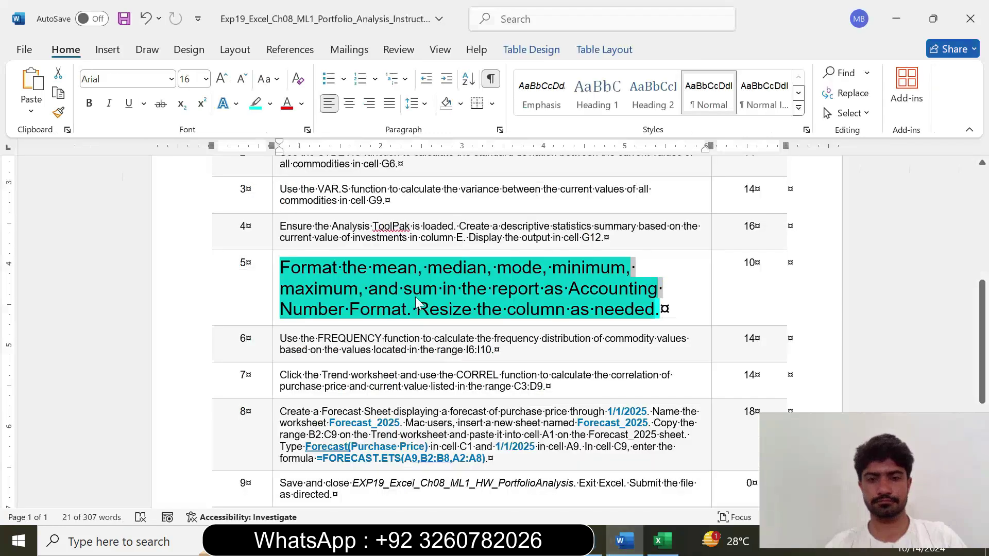
pyautogui.click(418, 268)
pyautogui.moveTo(426, 267); pyautogui.dragTo(453, 268)
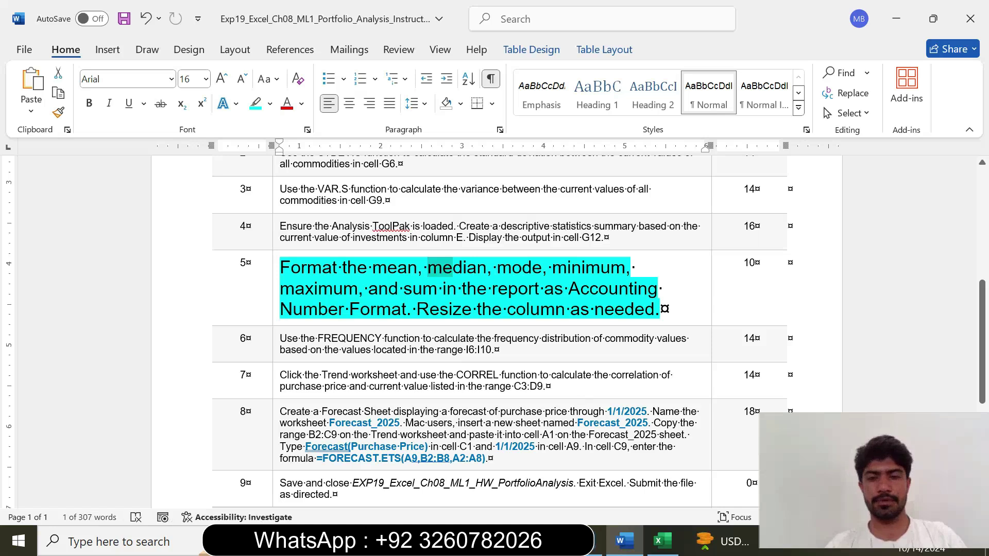
pyautogui.click(660, 540)
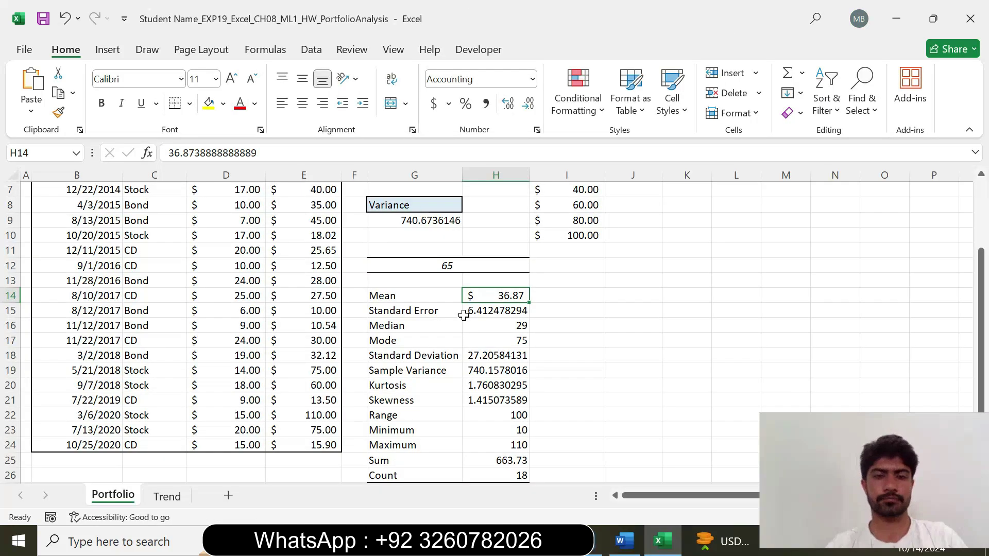
pyautogui.click(481, 327)
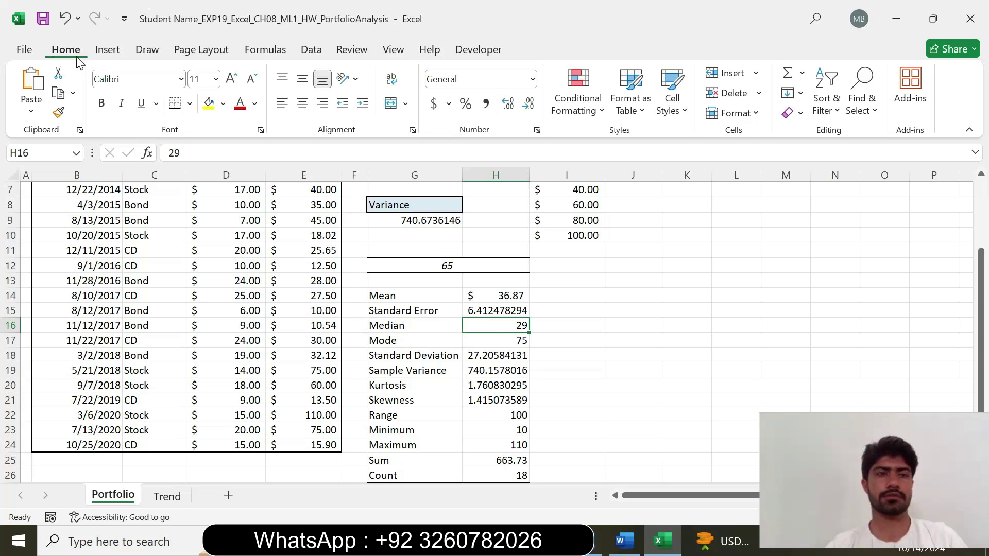
pyautogui.click(536, 131)
pyautogui.click(423, 182)
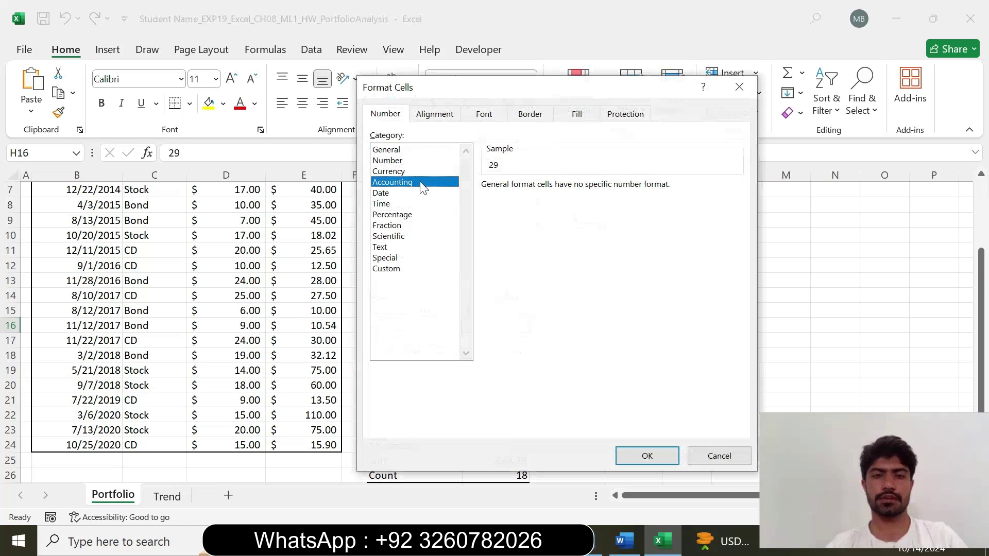
pyautogui.click(646, 455)
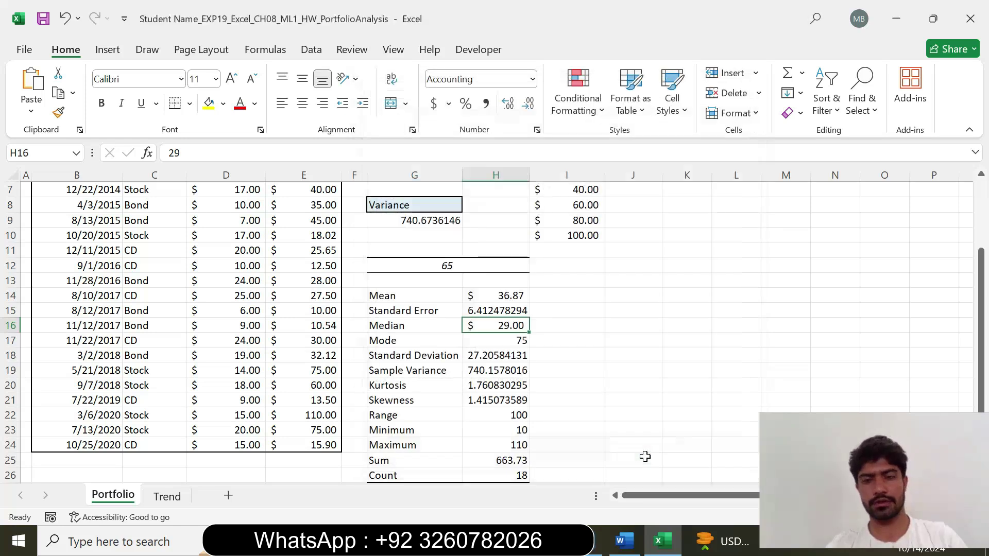
# Step: Mark the mode in Word's step 5 instruction and format the Mode value in H17 as Accounting in Excel
pyautogui.click(623, 540)
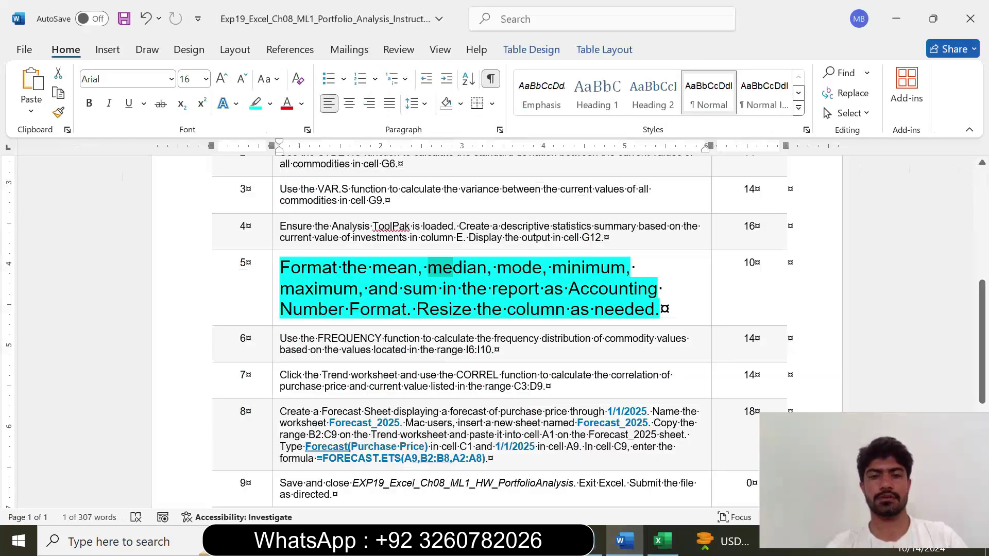
pyautogui.moveTo(487, 269); pyautogui.dragTo(551, 271)
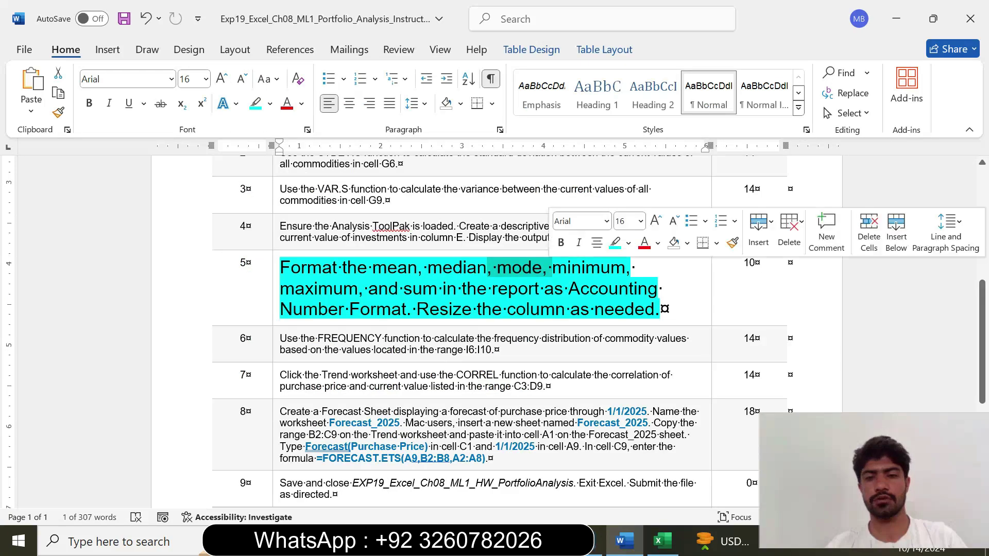
pyautogui.click(662, 540)
pyautogui.click(493, 336)
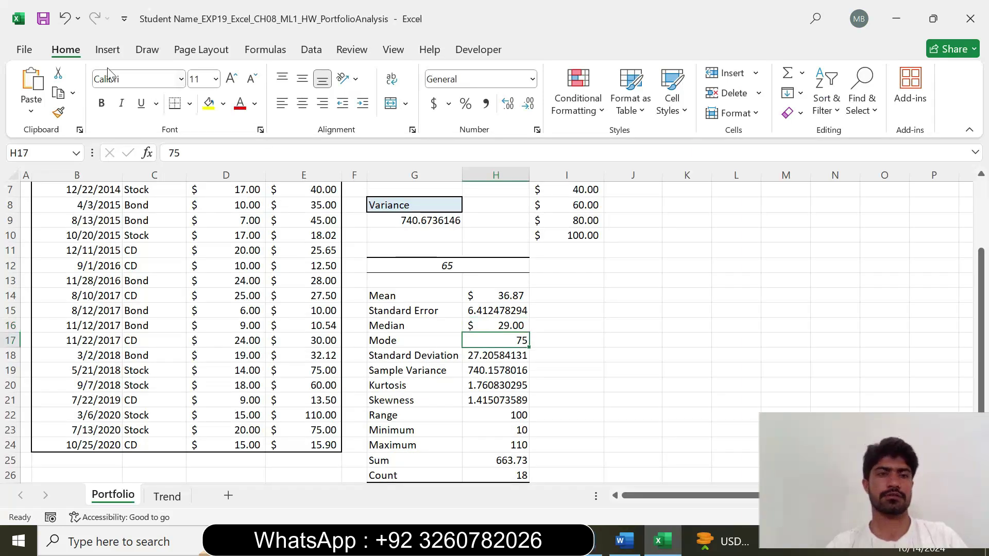
pyautogui.click(537, 131)
pyautogui.click(396, 184)
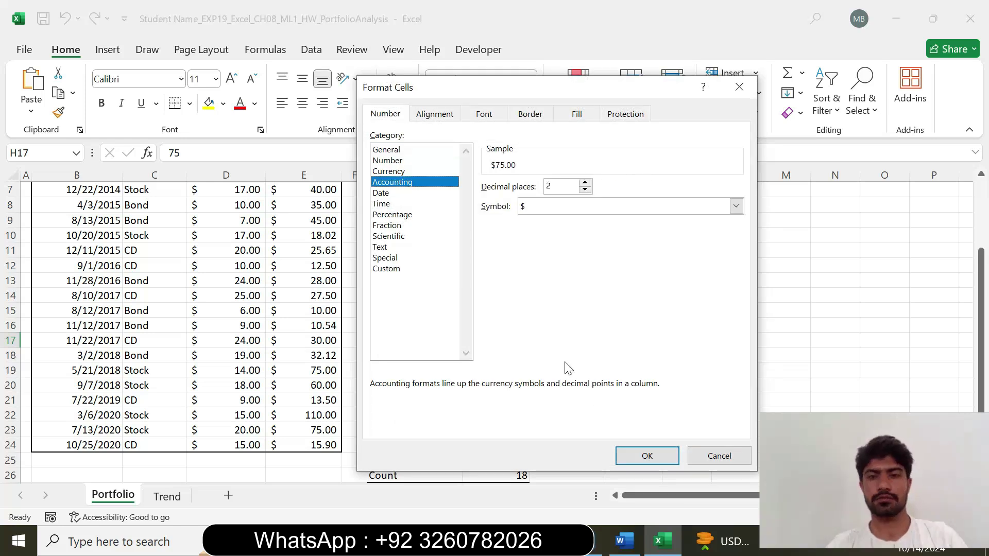
pyautogui.click(647, 456)
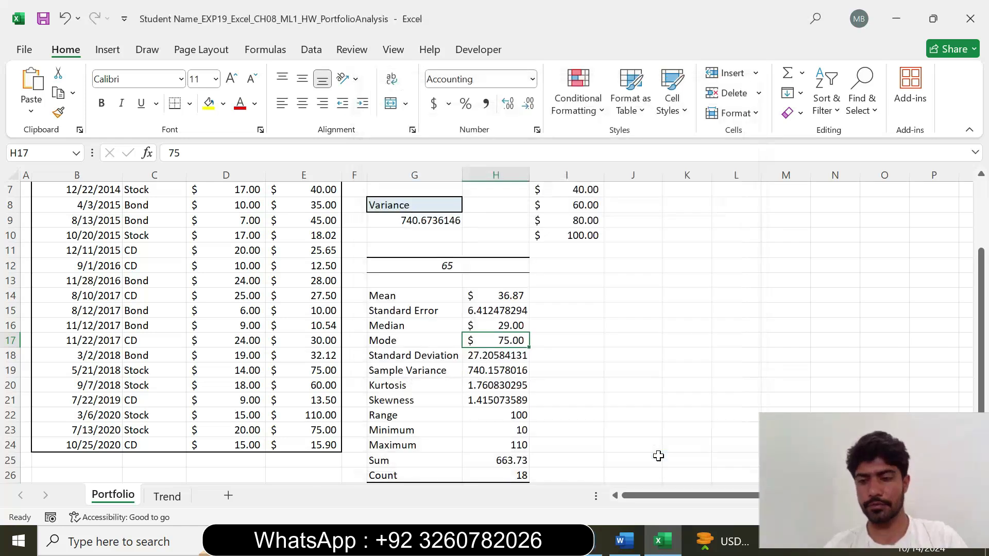
# Step: Check the next statistic in Word's step 5 instruction and format the Minimum value in H23 as Accounting in Excel
pyautogui.click(625, 540)
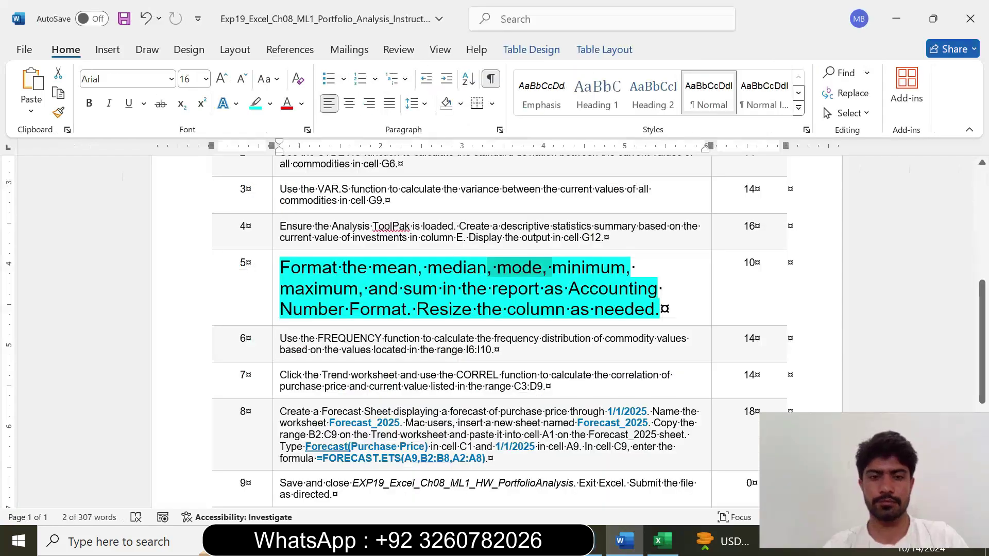
pyautogui.click(661, 541)
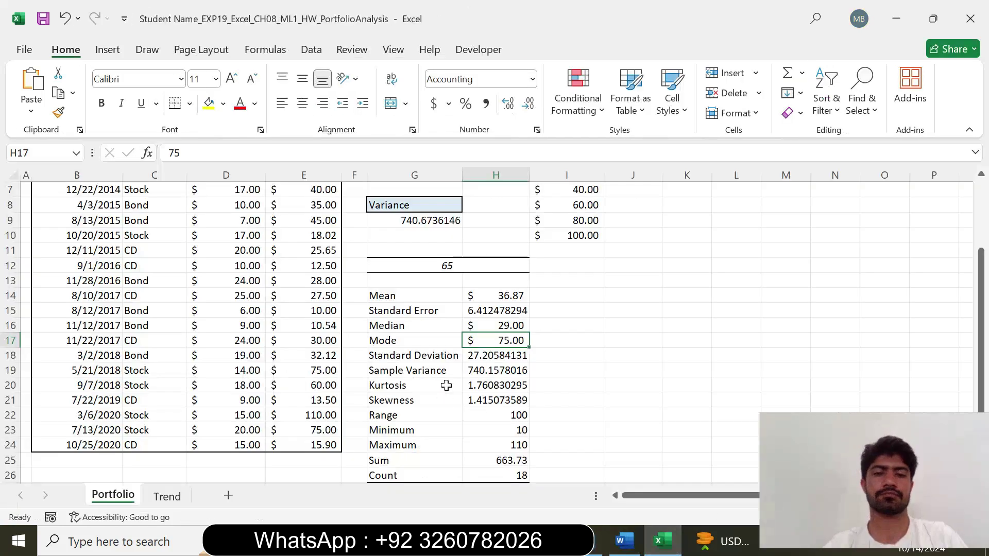
pyautogui.click(487, 417)
pyautogui.click(488, 431)
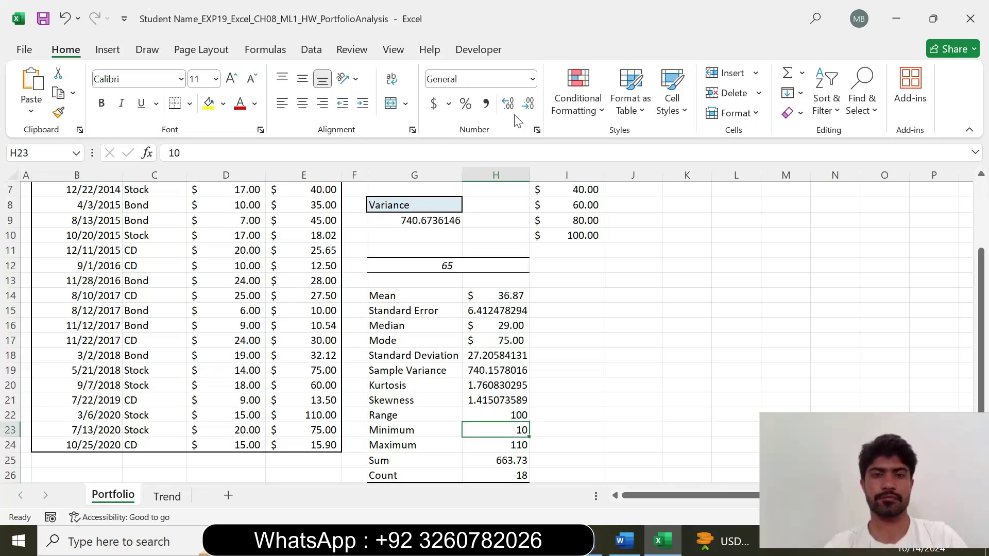
pyautogui.click(536, 132)
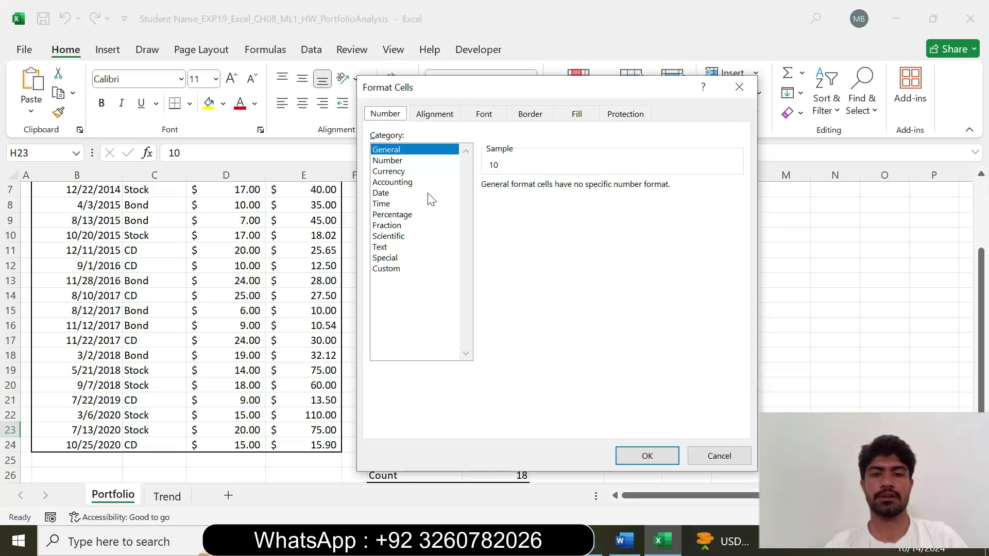
pyautogui.click(395, 182)
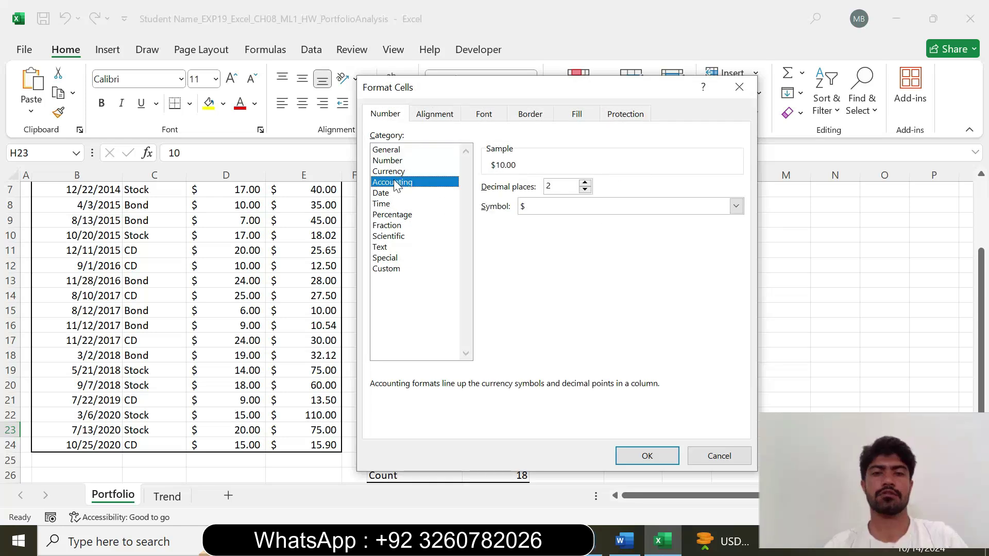
pyautogui.click(645, 457)
# Step: Apply the Accounting number format to the Maximum value in H24
pyautogui.click(486, 445)
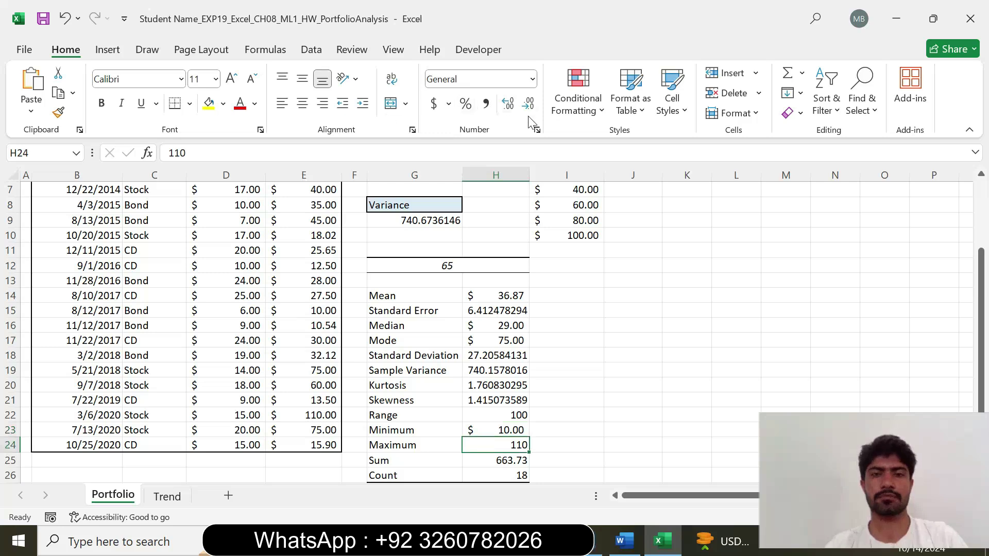
pyautogui.click(537, 129)
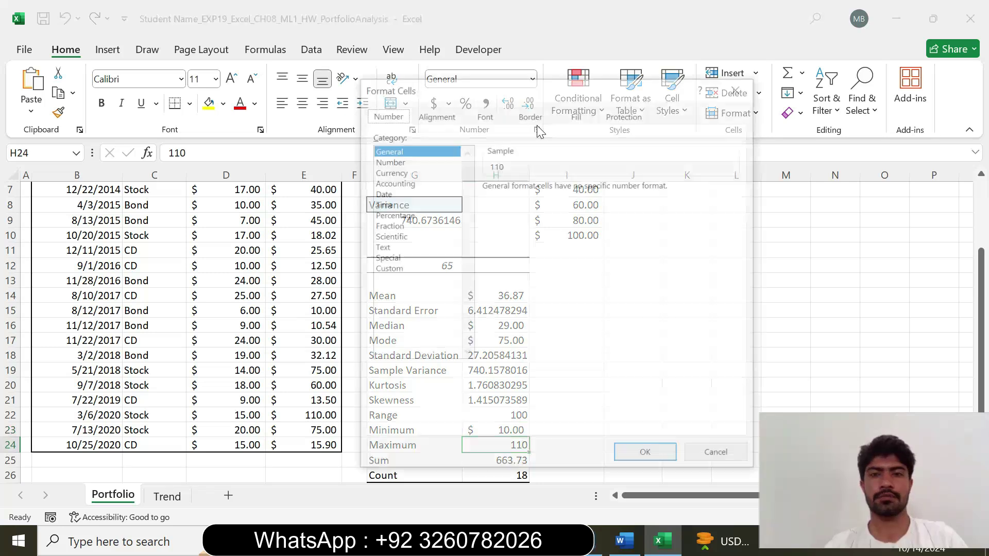
pyautogui.click(411, 183)
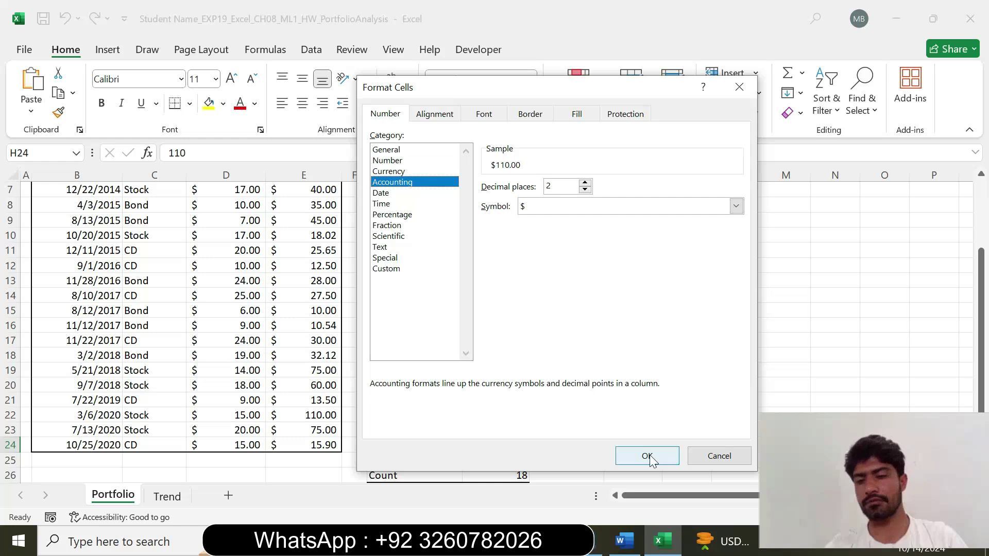
pyautogui.click(647, 456)
# Step: Mark the sum in Word's step 5 instruction and format the Sum value in H25 as Accounting in Excel
pyautogui.click(624, 540)
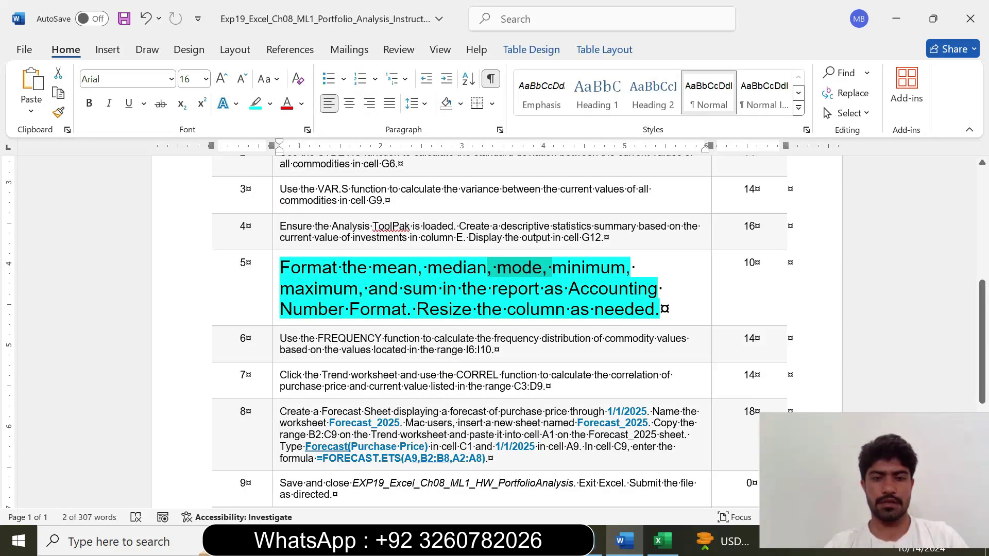
pyautogui.moveTo(368, 289); pyautogui.dragTo(441, 289)
pyautogui.click(662, 541)
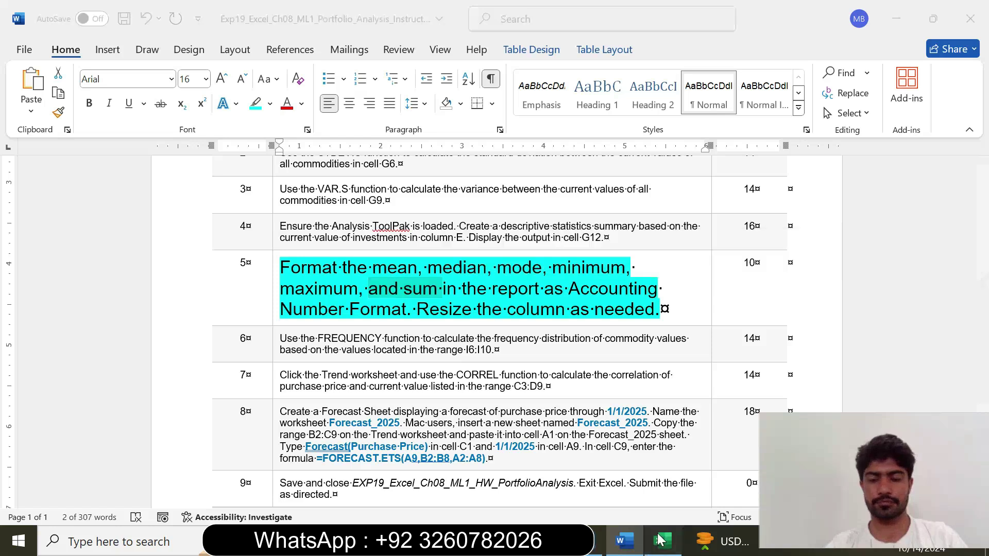
pyautogui.click(496, 466)
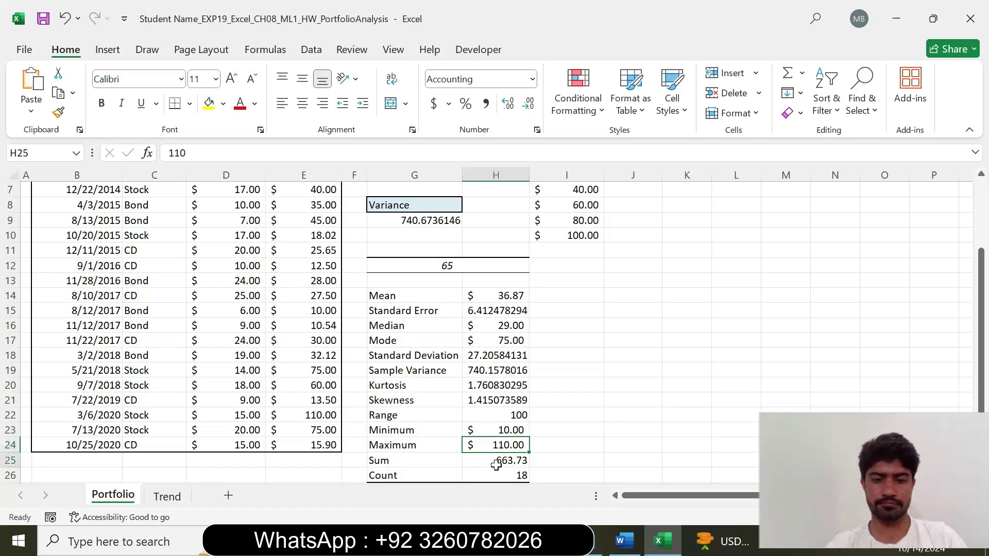
pyautogui.click(536, 130)
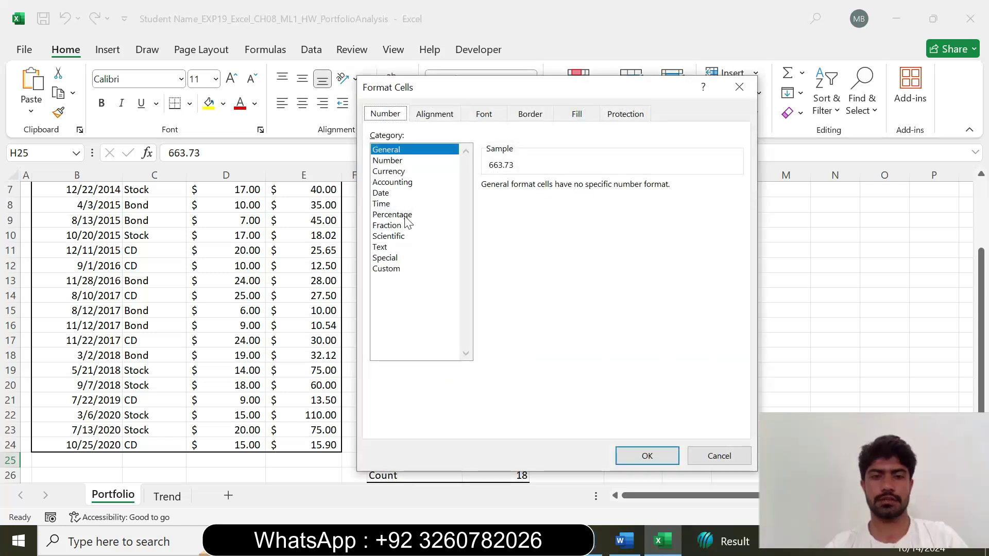
pyautogui.click(400, 183)
pyautogui.click(644, 457)
# Step: Reread the column resizing instruction in Word and check the width of column H in the Excel report
pyautogui.click(624, 540)
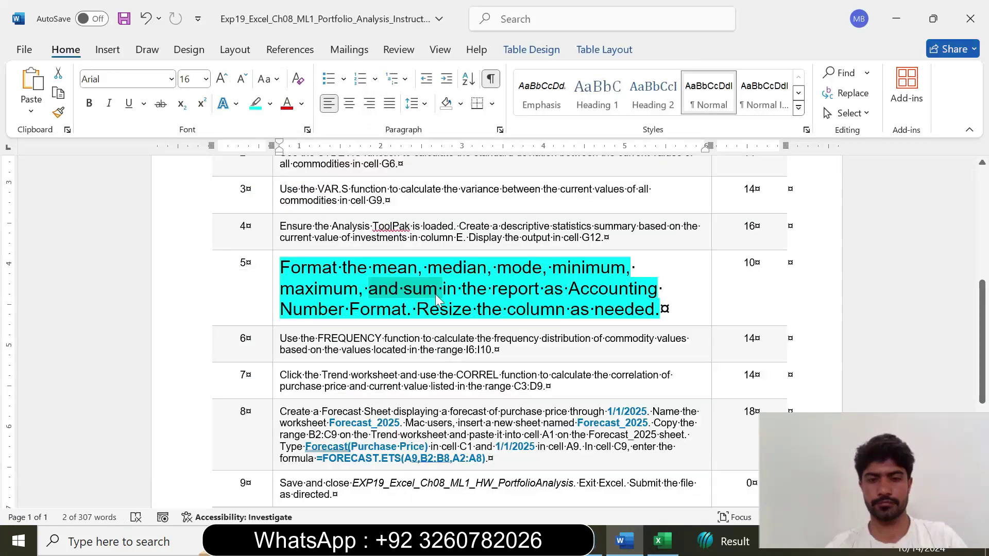
pyautogui.doubleClick(381, 309)
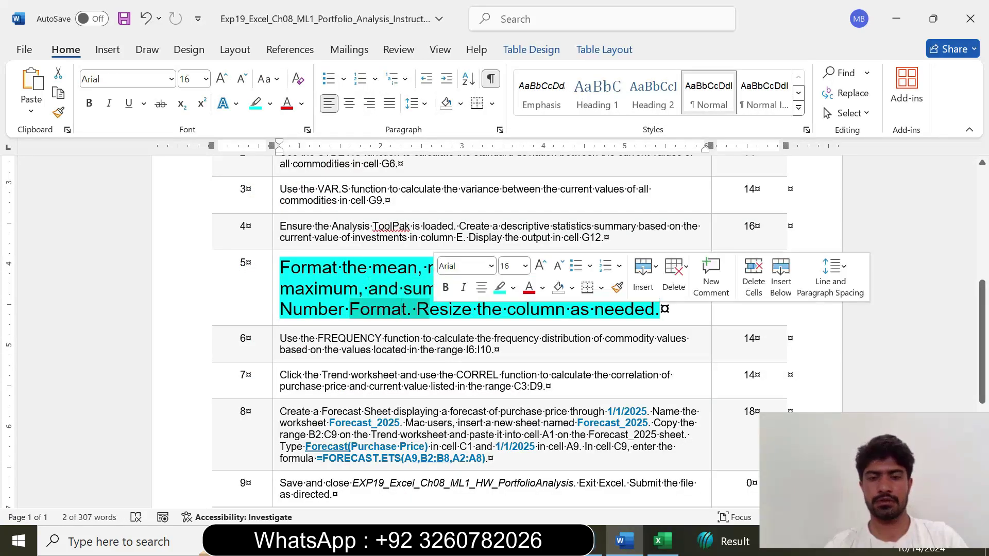
pyautogui.click(502, 309)
pyautogui.click(662, 540)
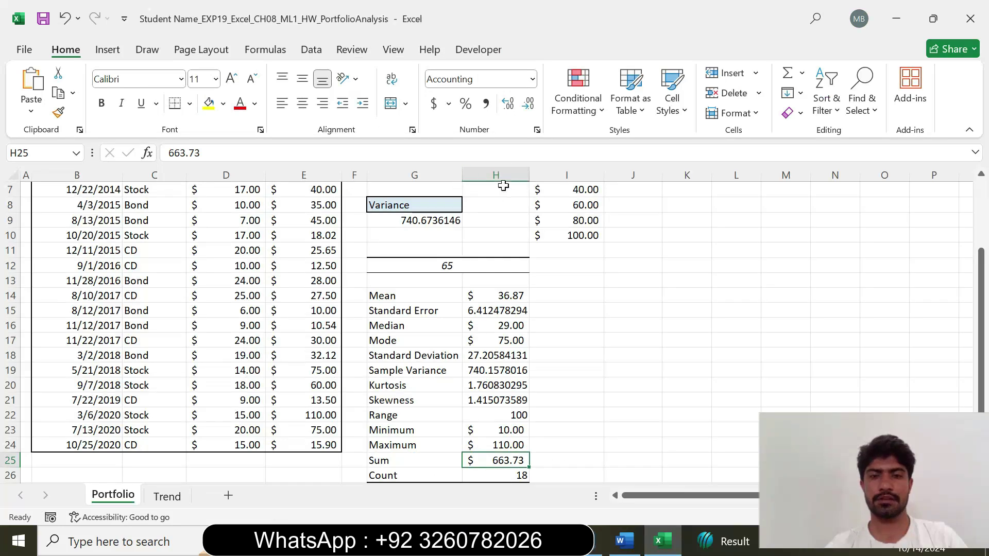
pyautogui.click(547, 315)
pyautogui.click(534, 185)
pyautogui.click(551, 295)
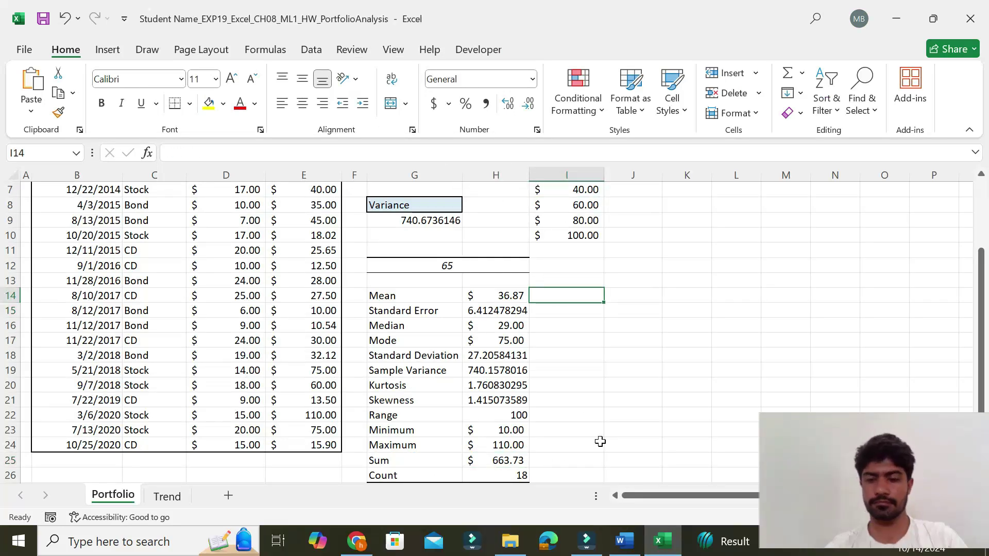